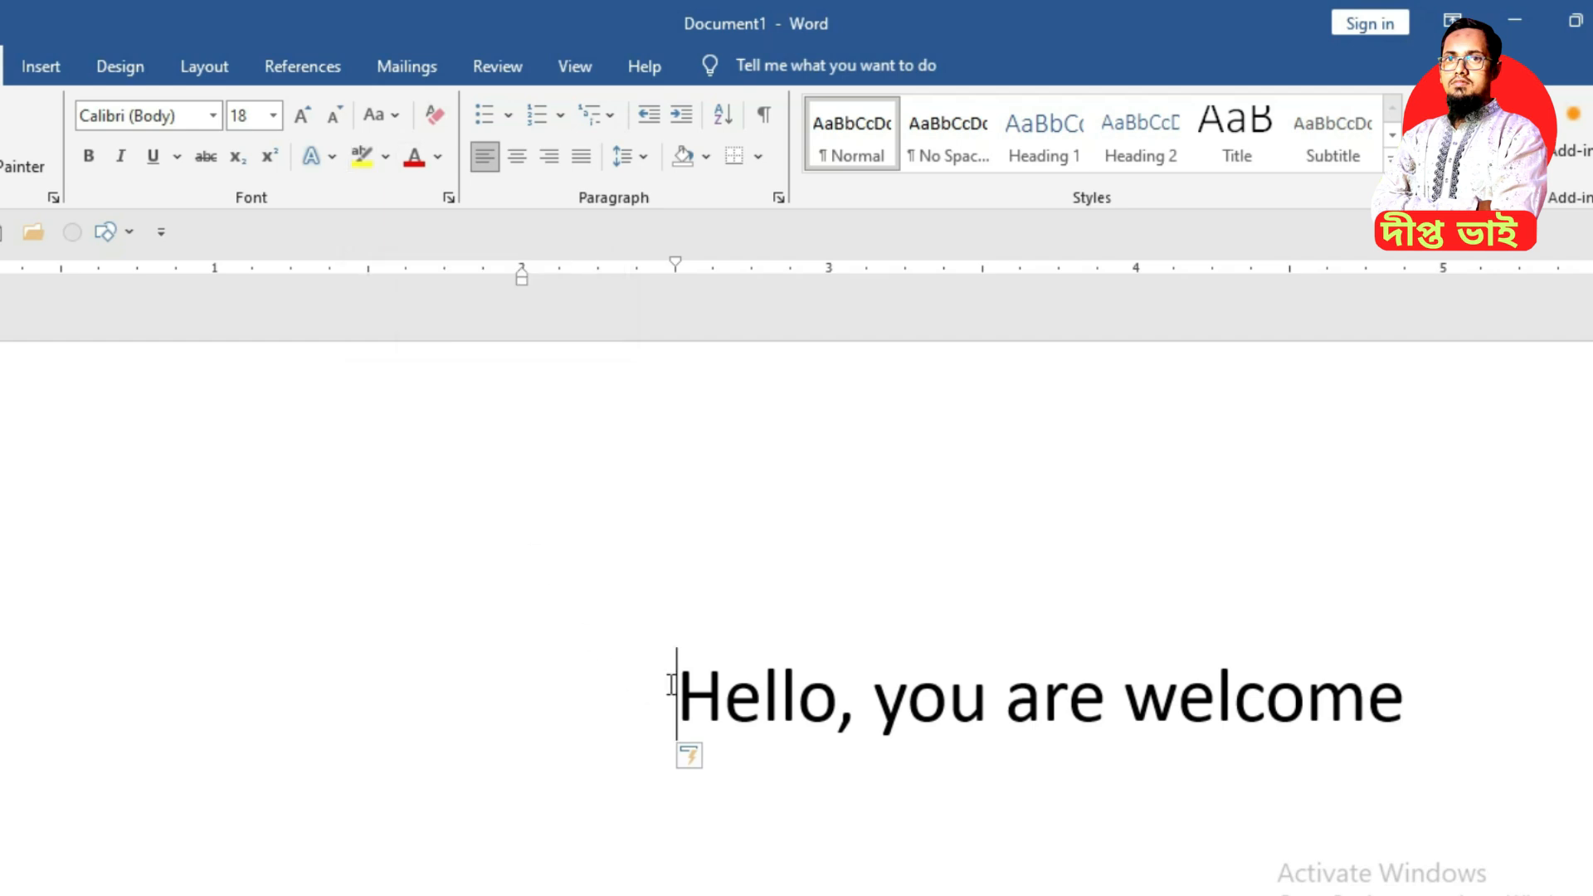
- Apply the black text effect with the hard blue shadow to the words "Hello, you"
drag(679, 693, 967, 691)
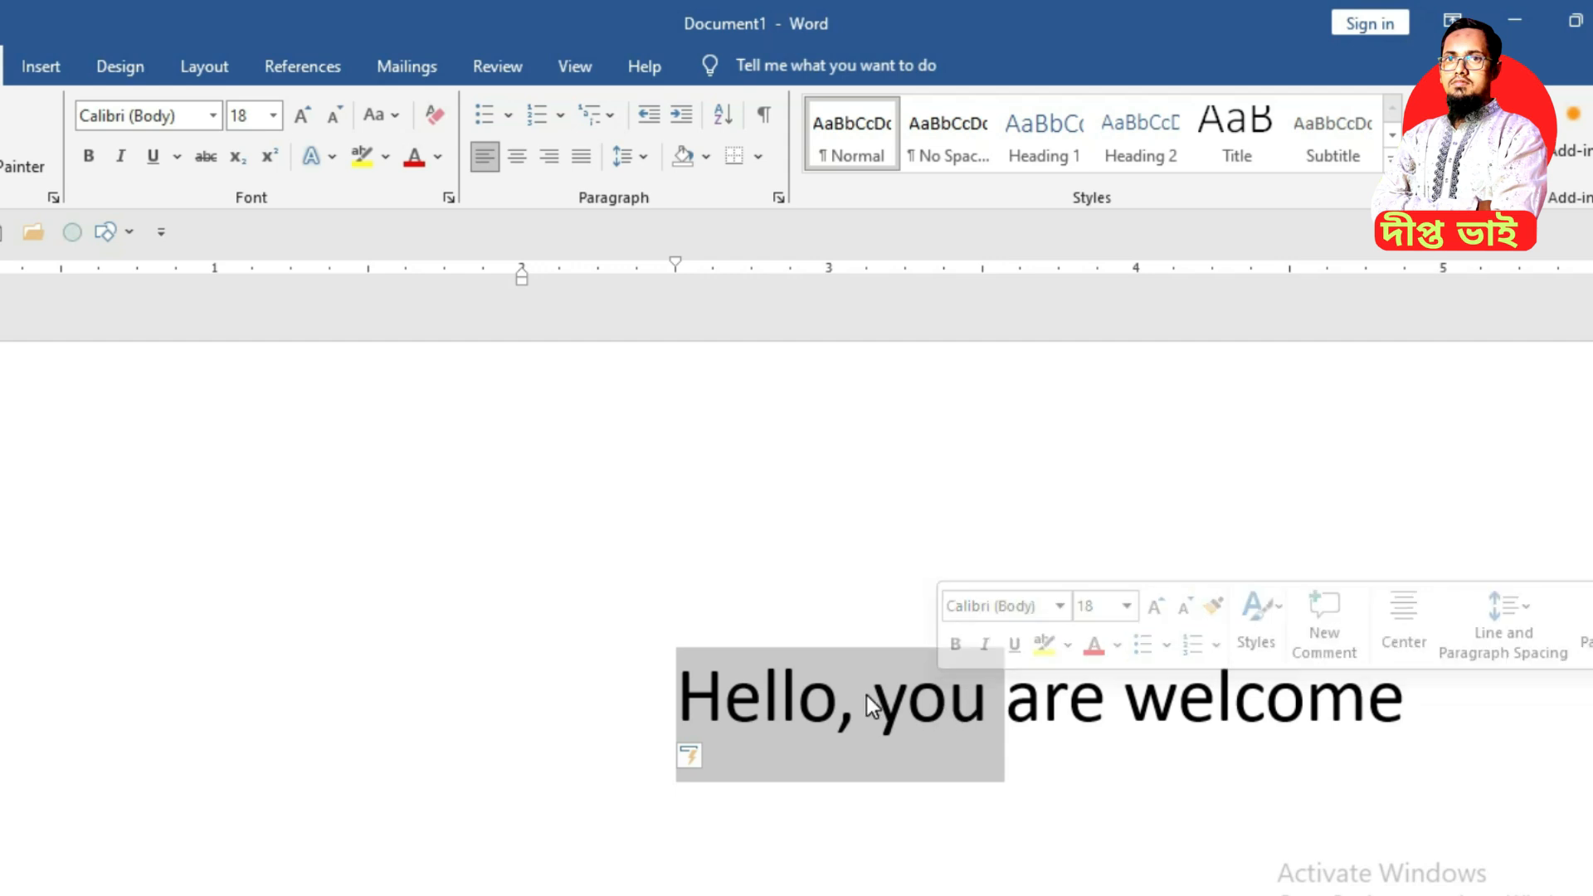
click(331, 158)
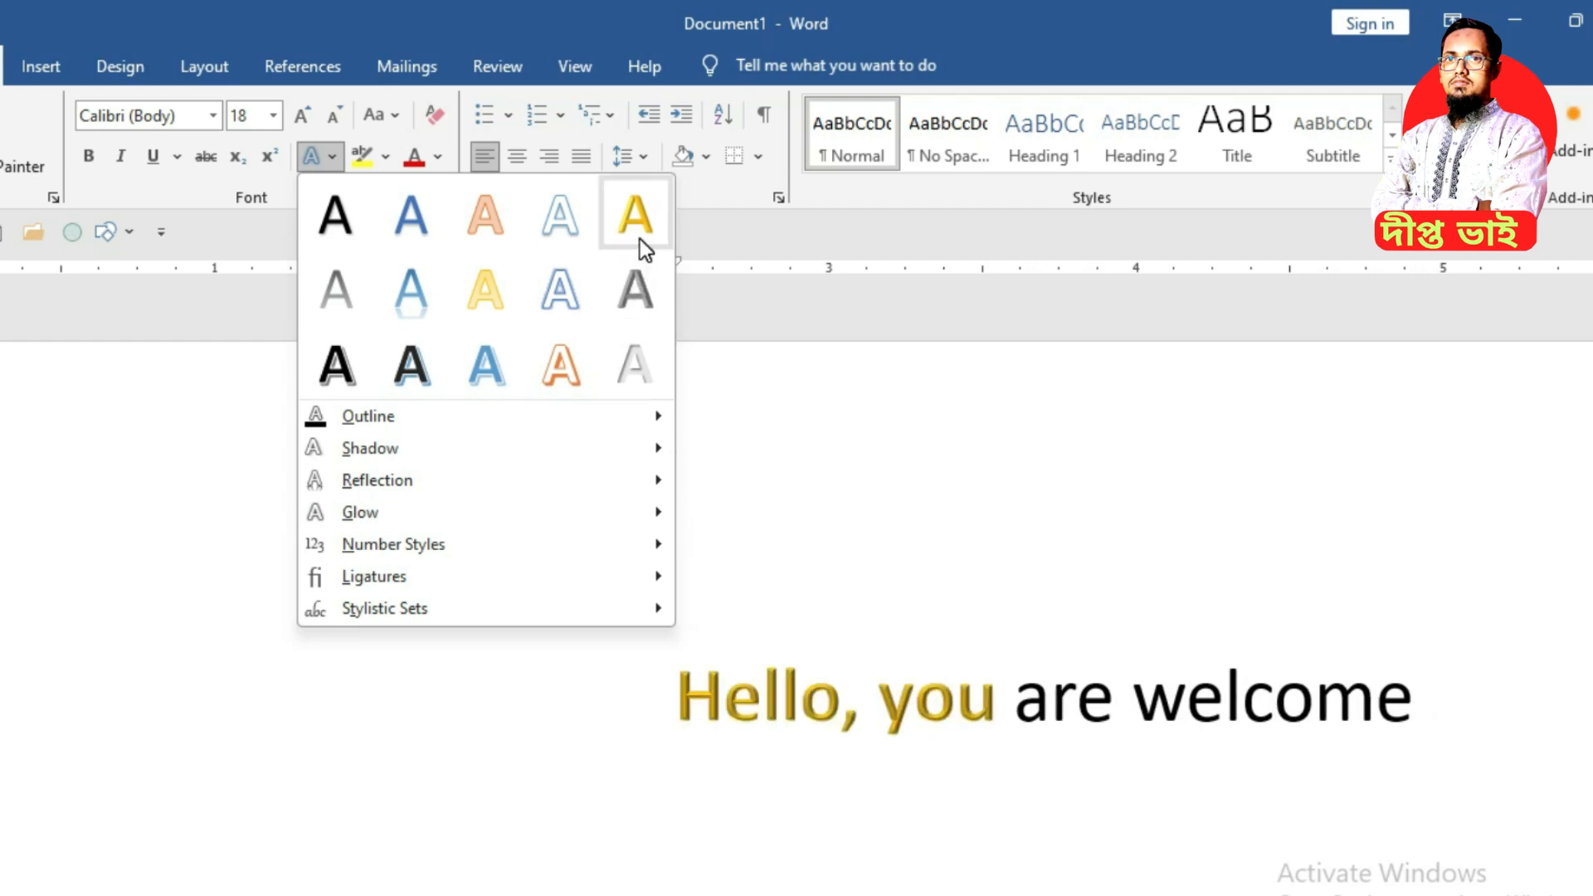
click(412, 368)
click(573, 528)
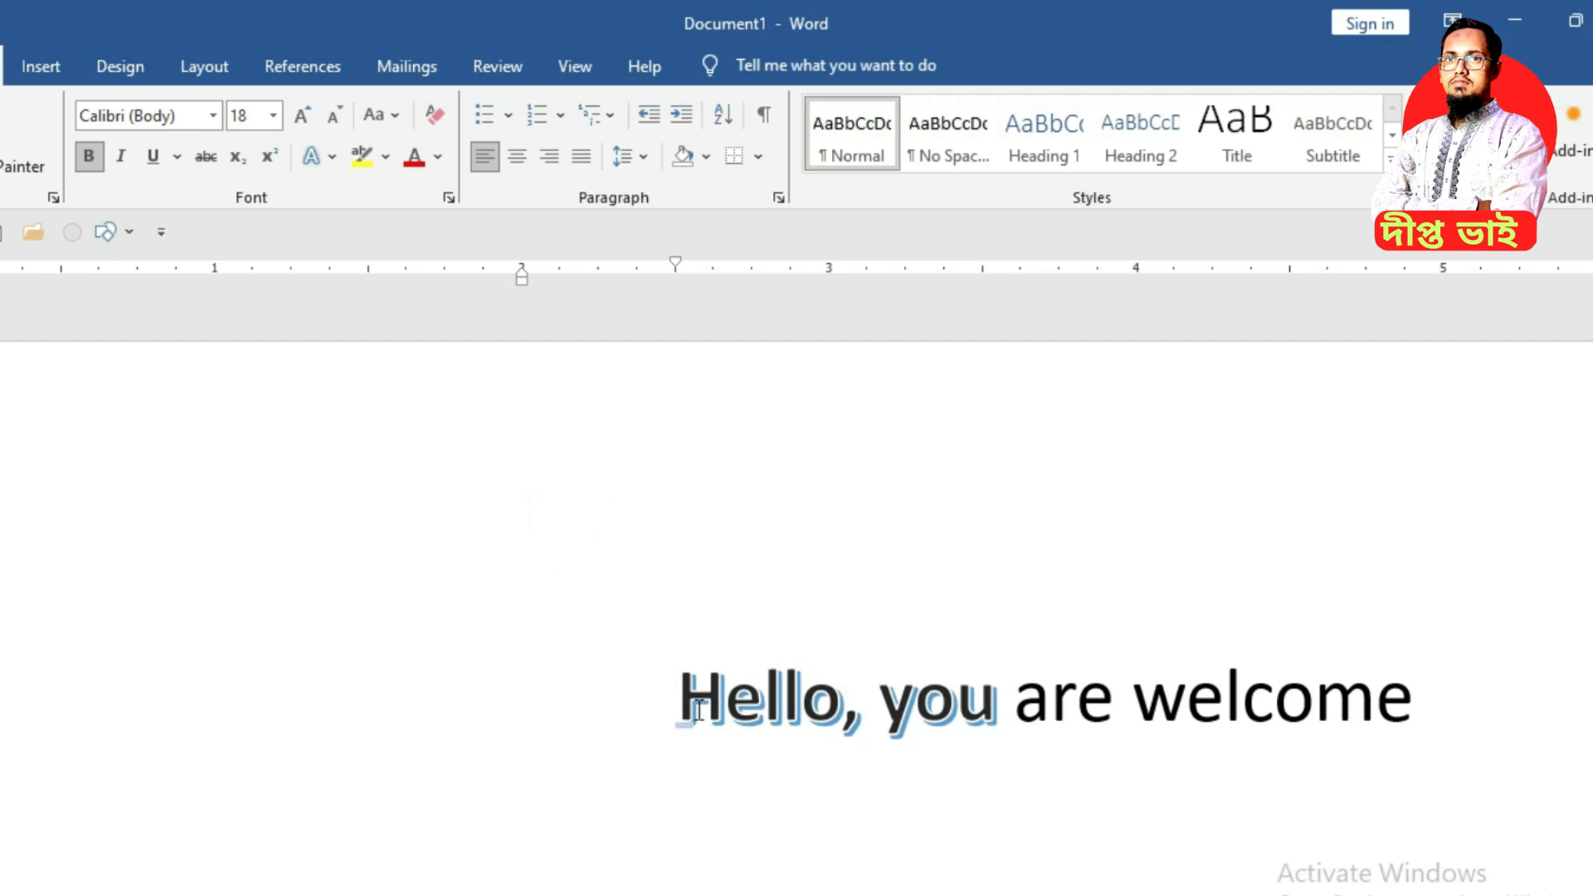
- Give the words "Hello, you" a standard red text outline
drag(676, 702, 923, 722)
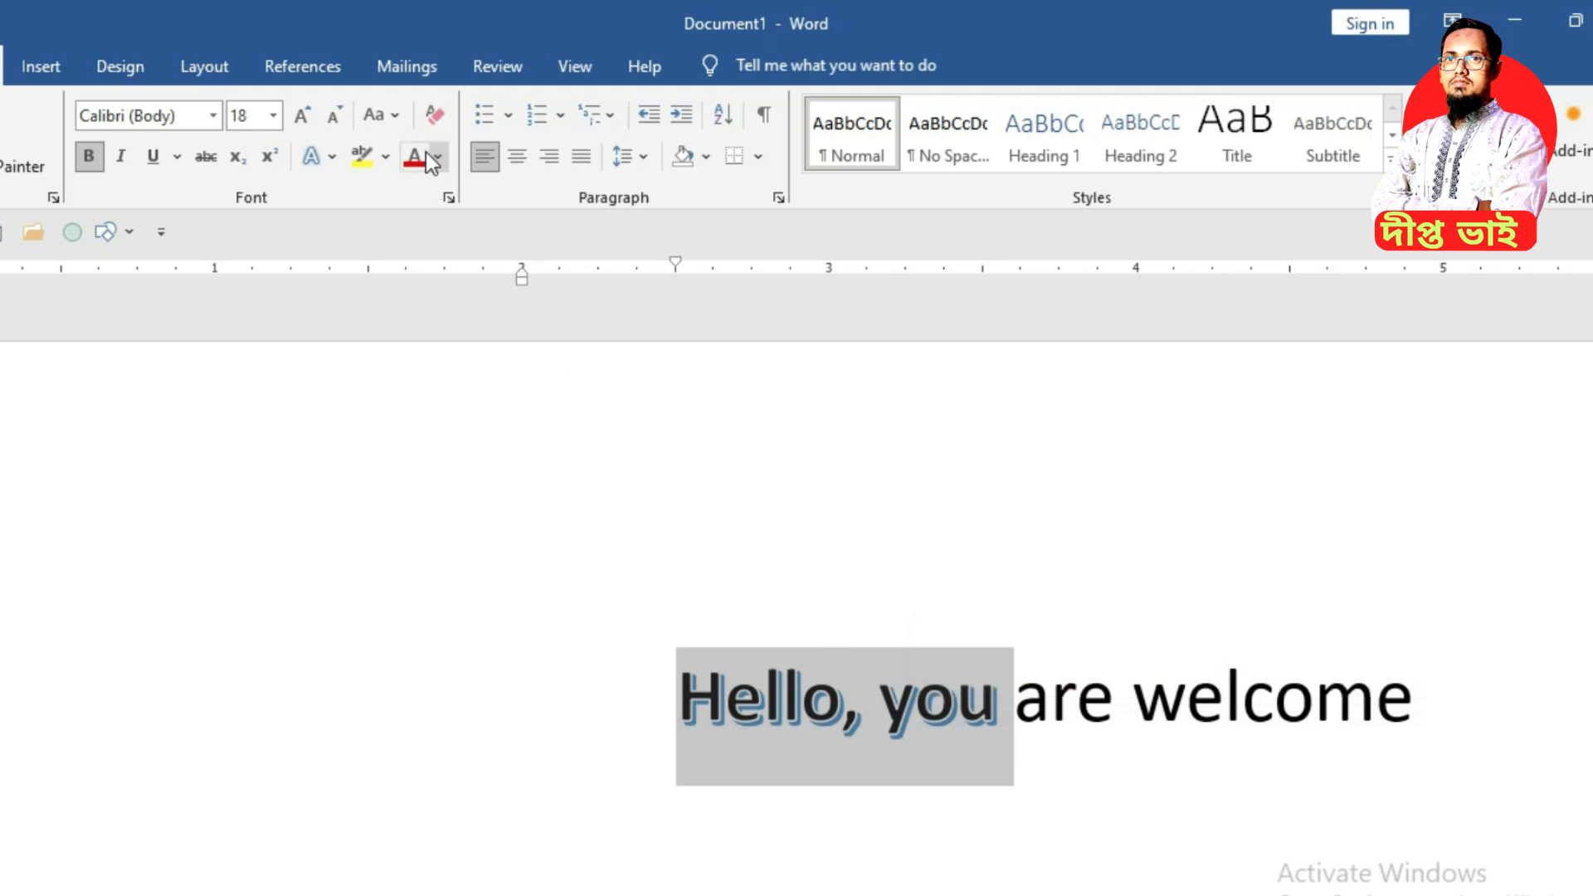
click(335, 159)
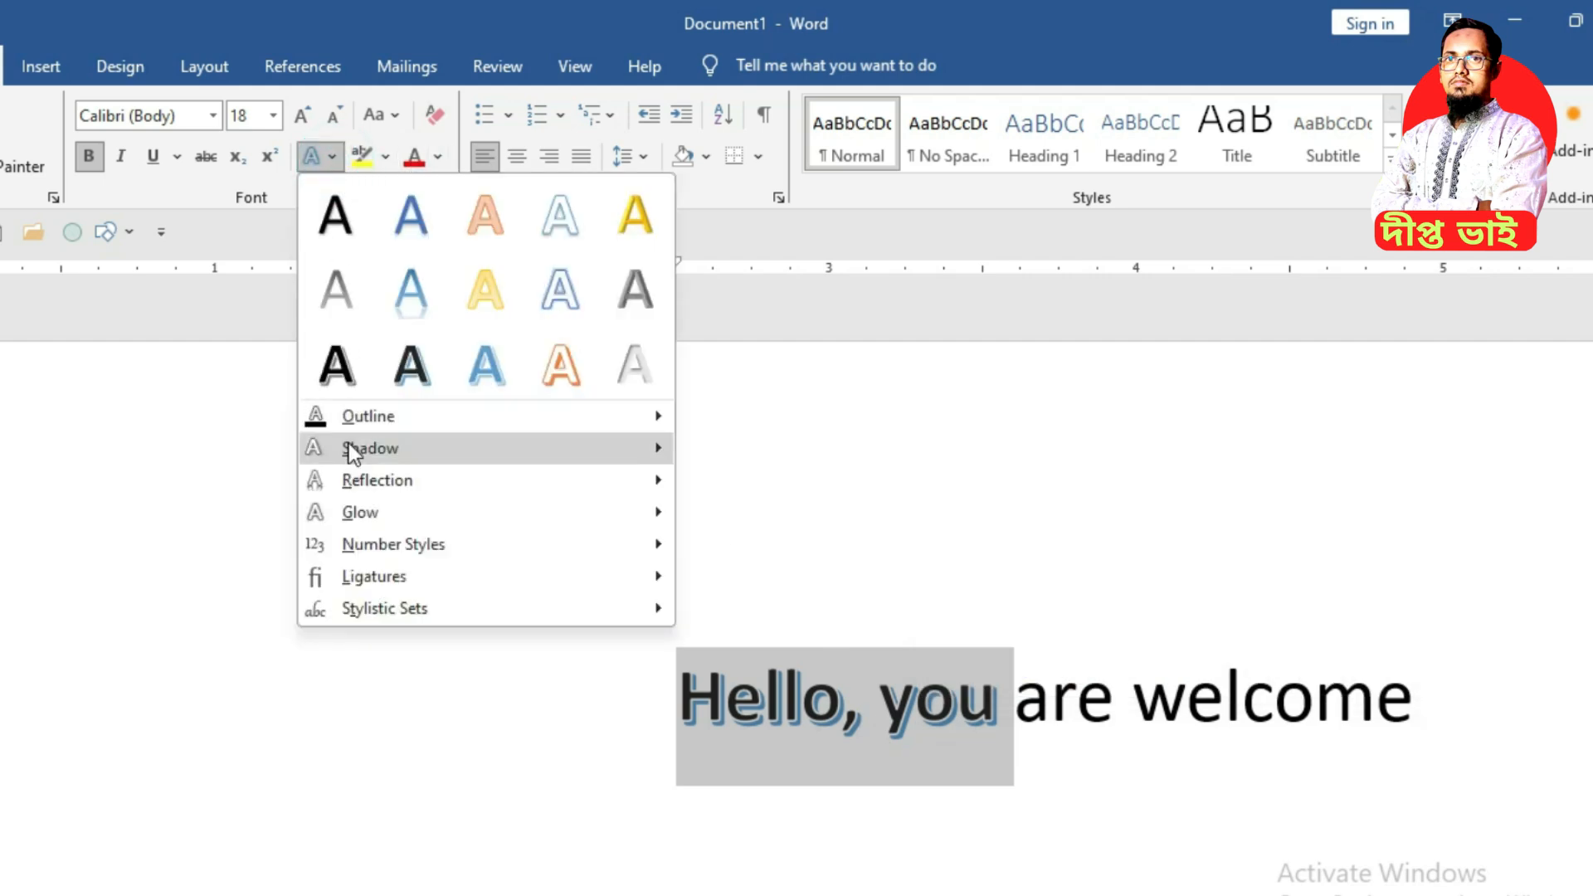
mouse_move(357, 421)
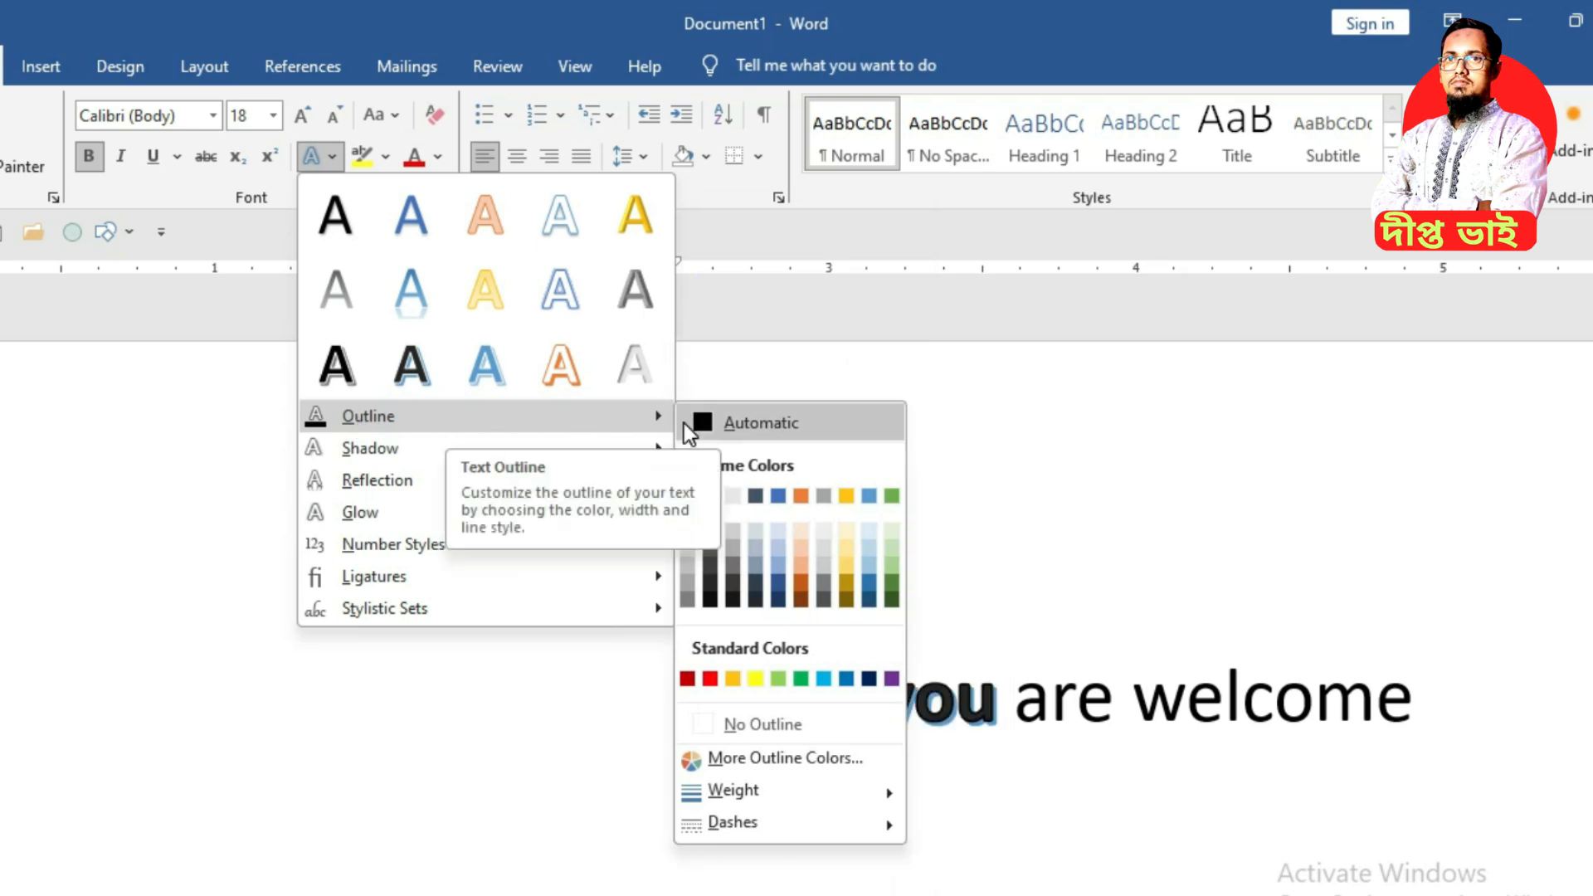
click(711, 679)
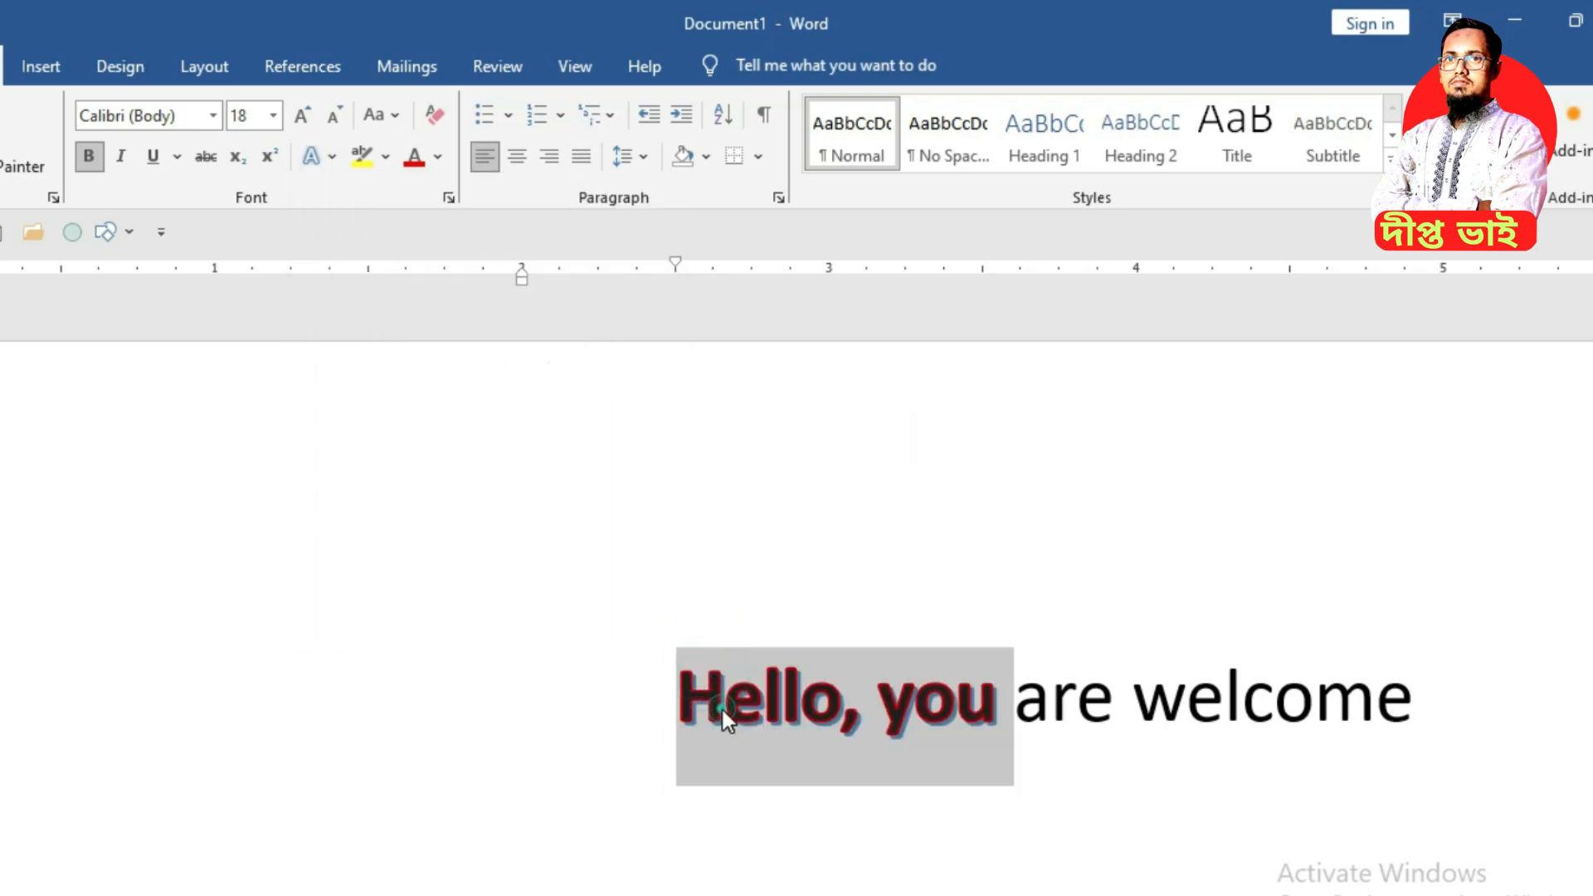
click(724, 710)
drag(678, 701, 955, 793)
click(956, 793)
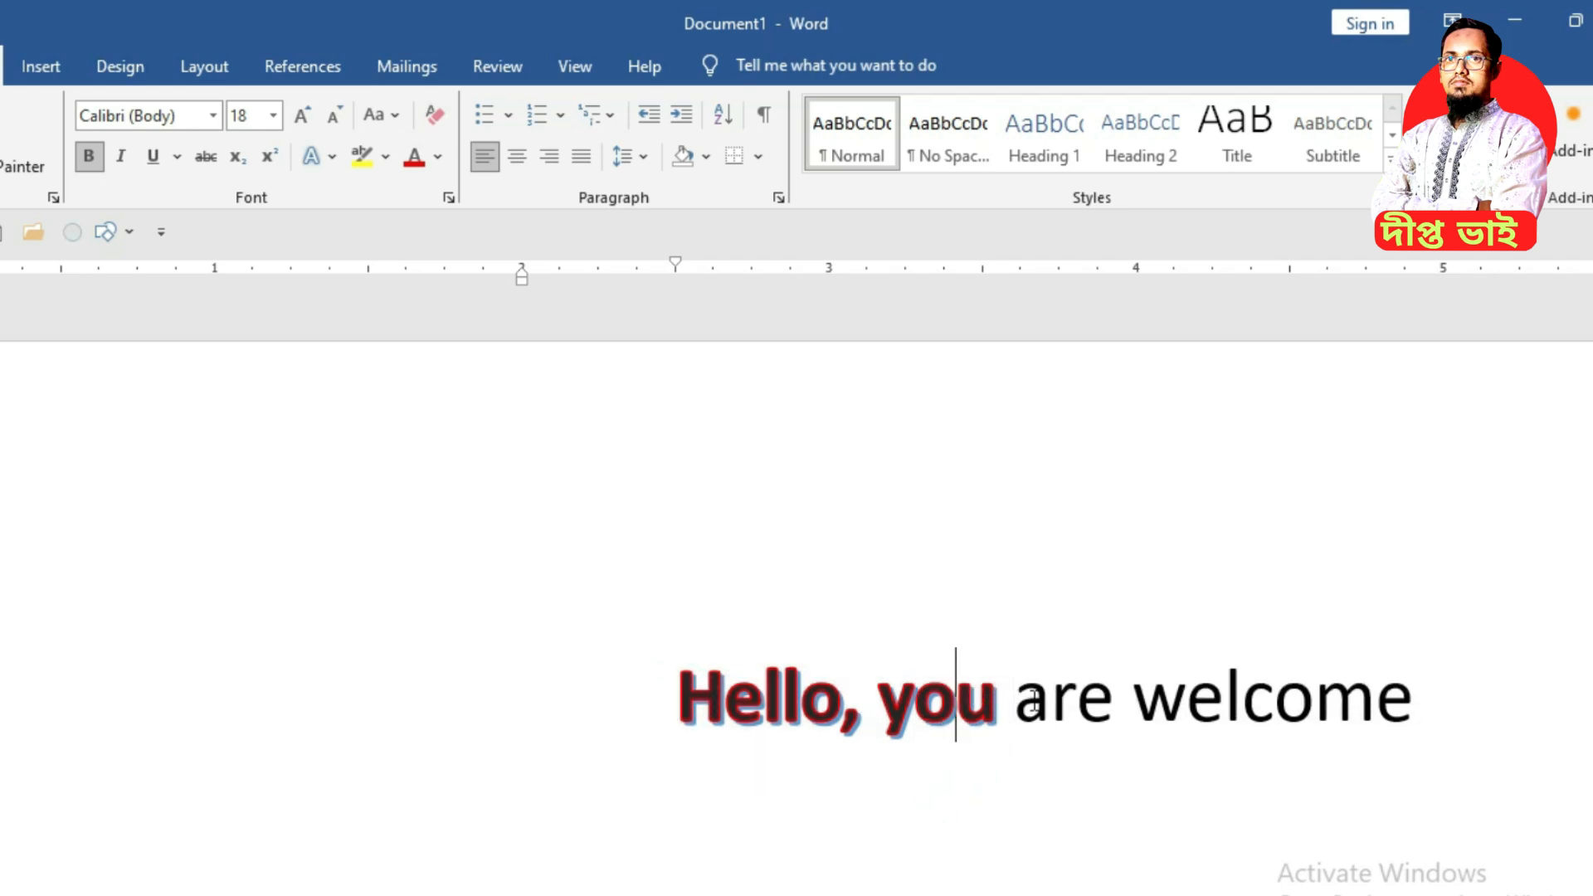
- Apply the blue-filled text effect with a soft shadow to the words "are welcome"
drag(1031, 698, 1226, 701)
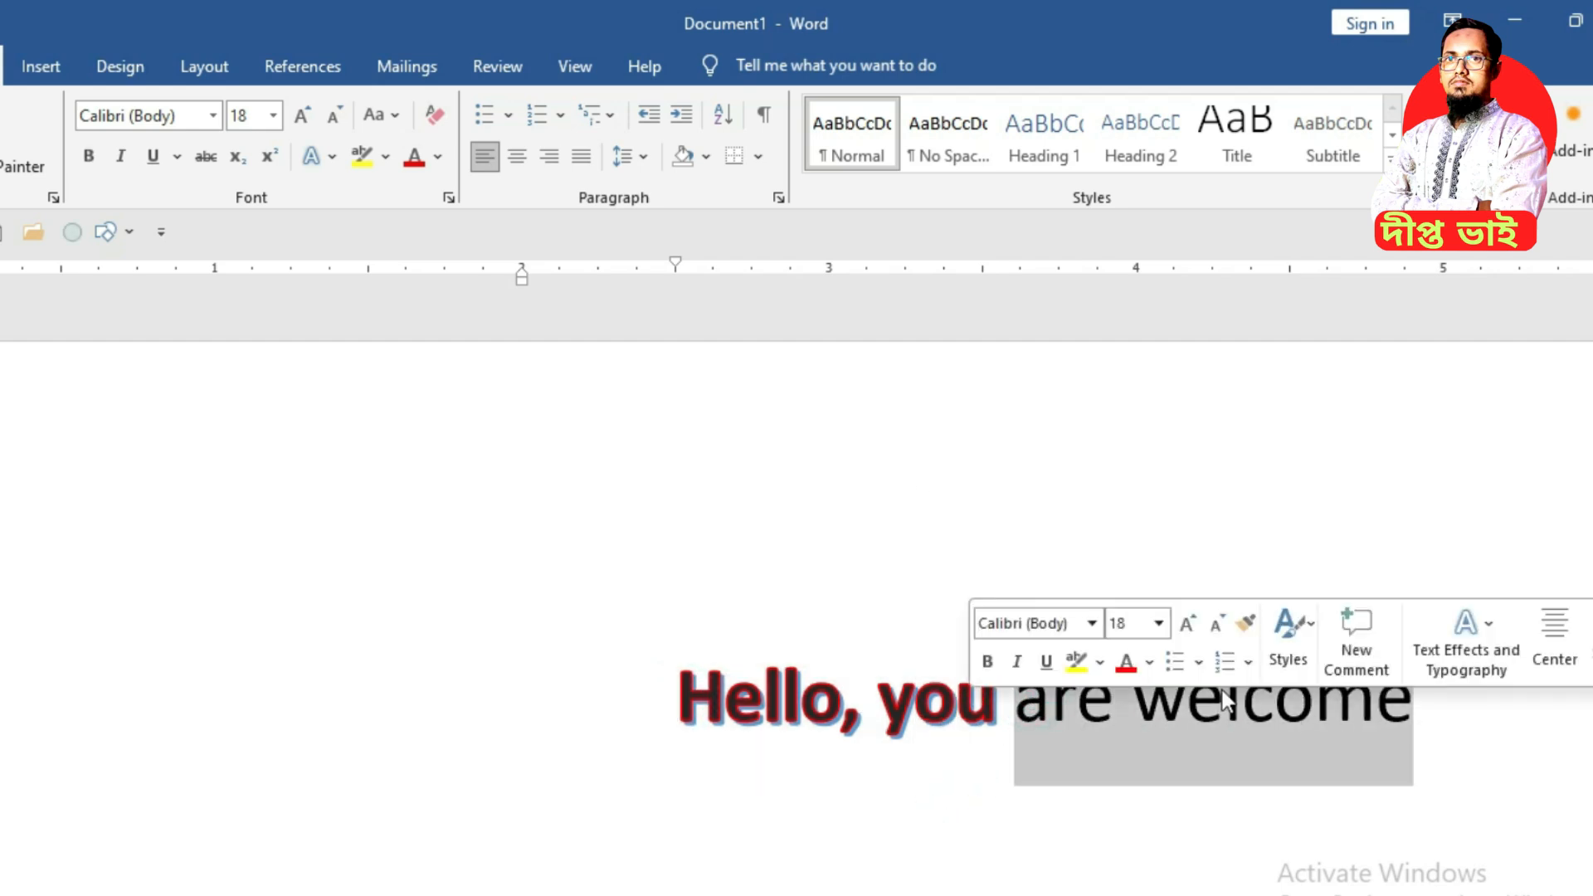
click(333, 156)
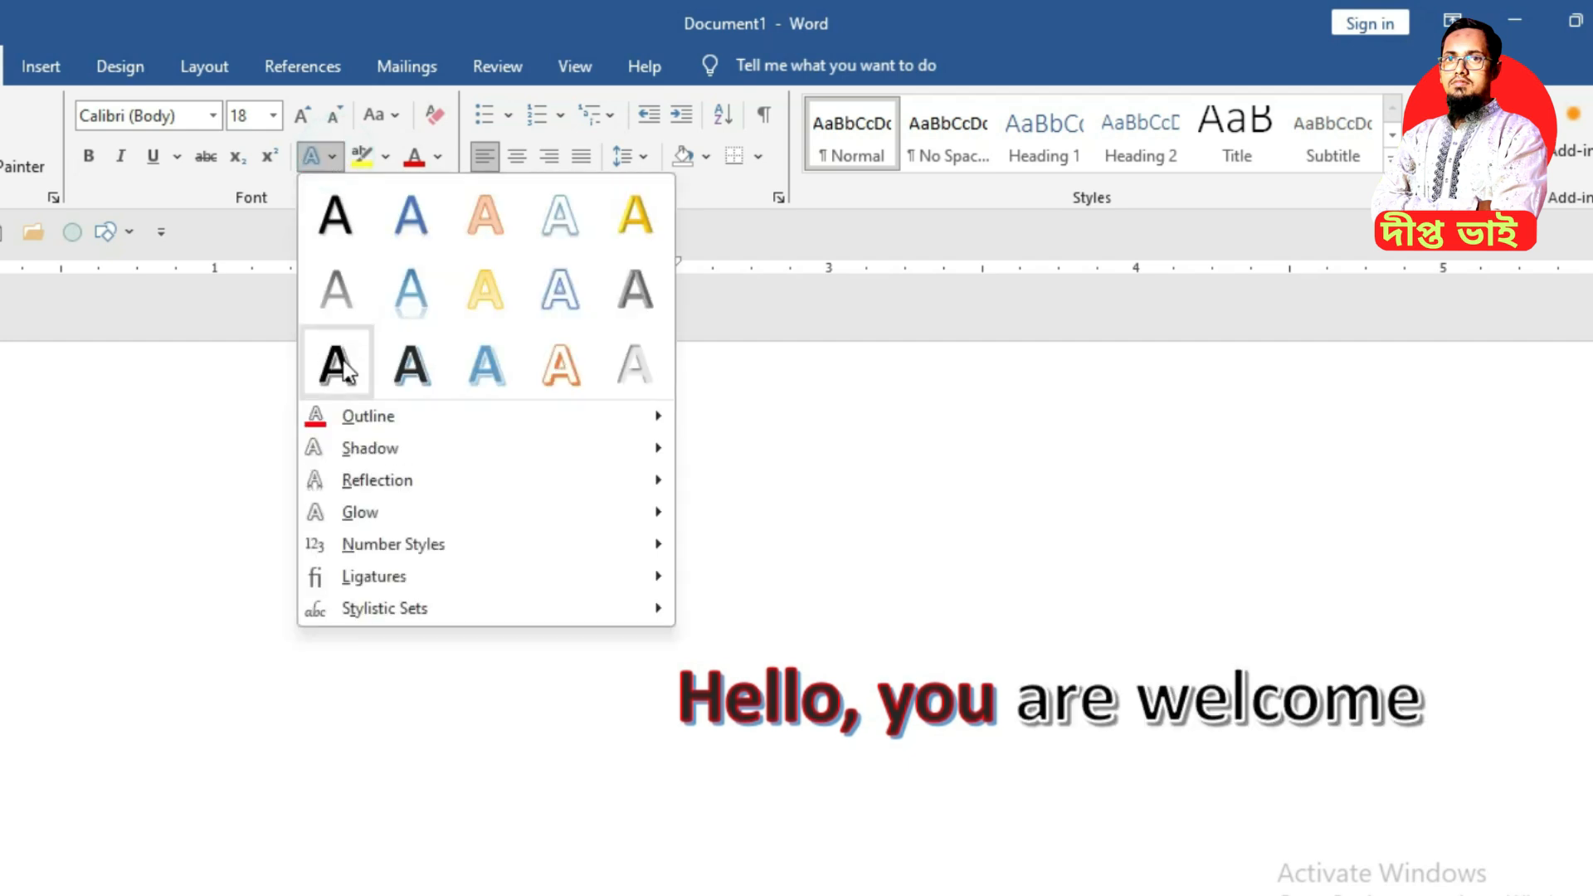
click(391, 231)
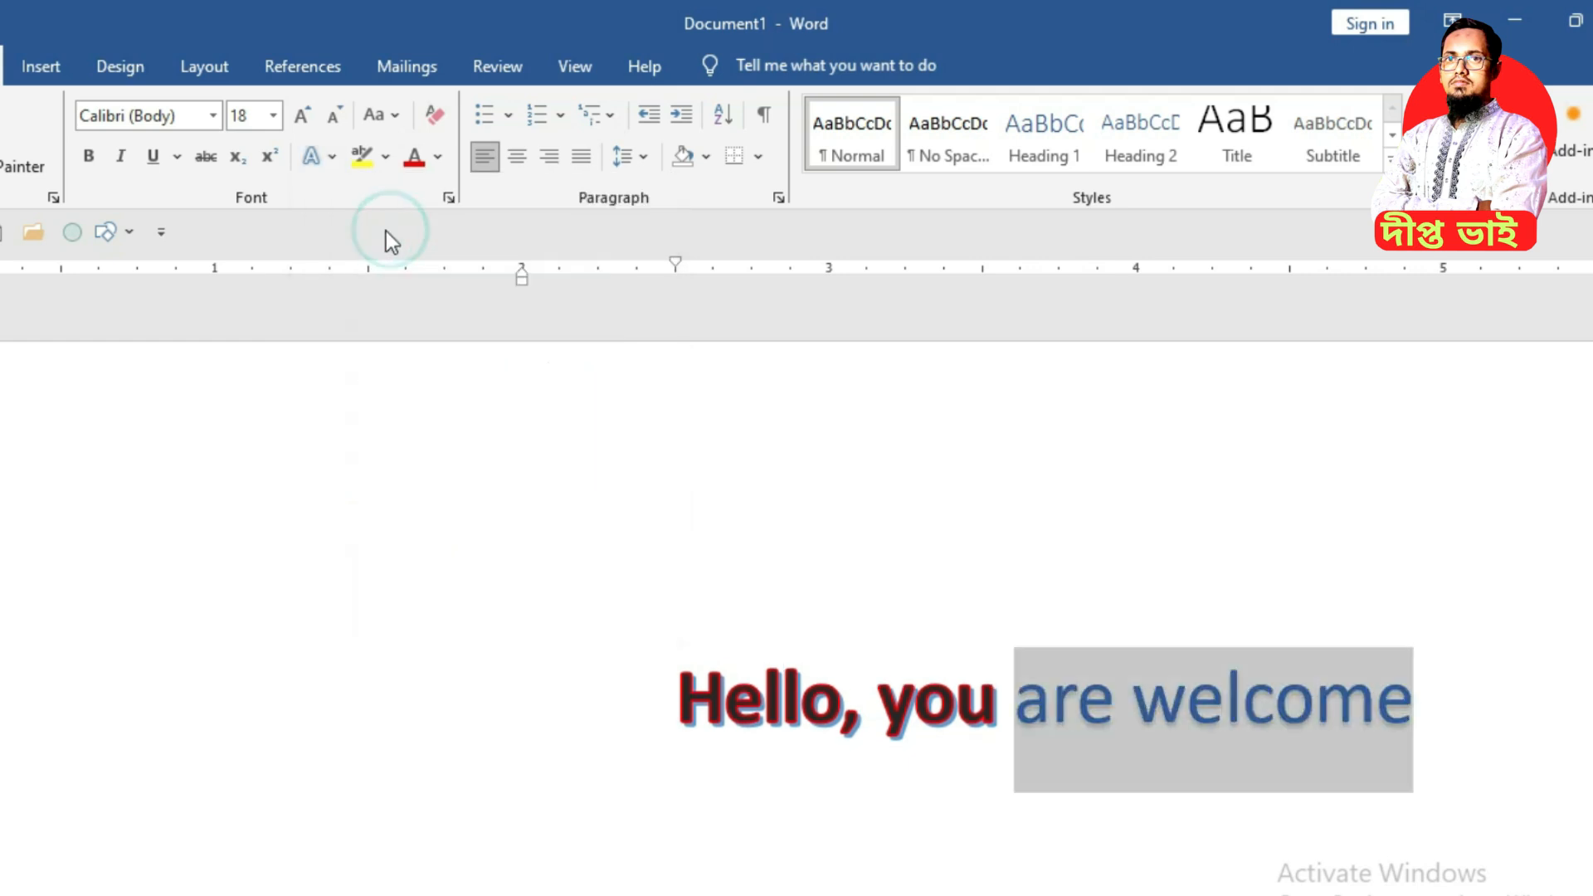
- Set the shadow of "are welcome" to the first Perspective preset
click(332, 158)
mouse_move(369, 456)
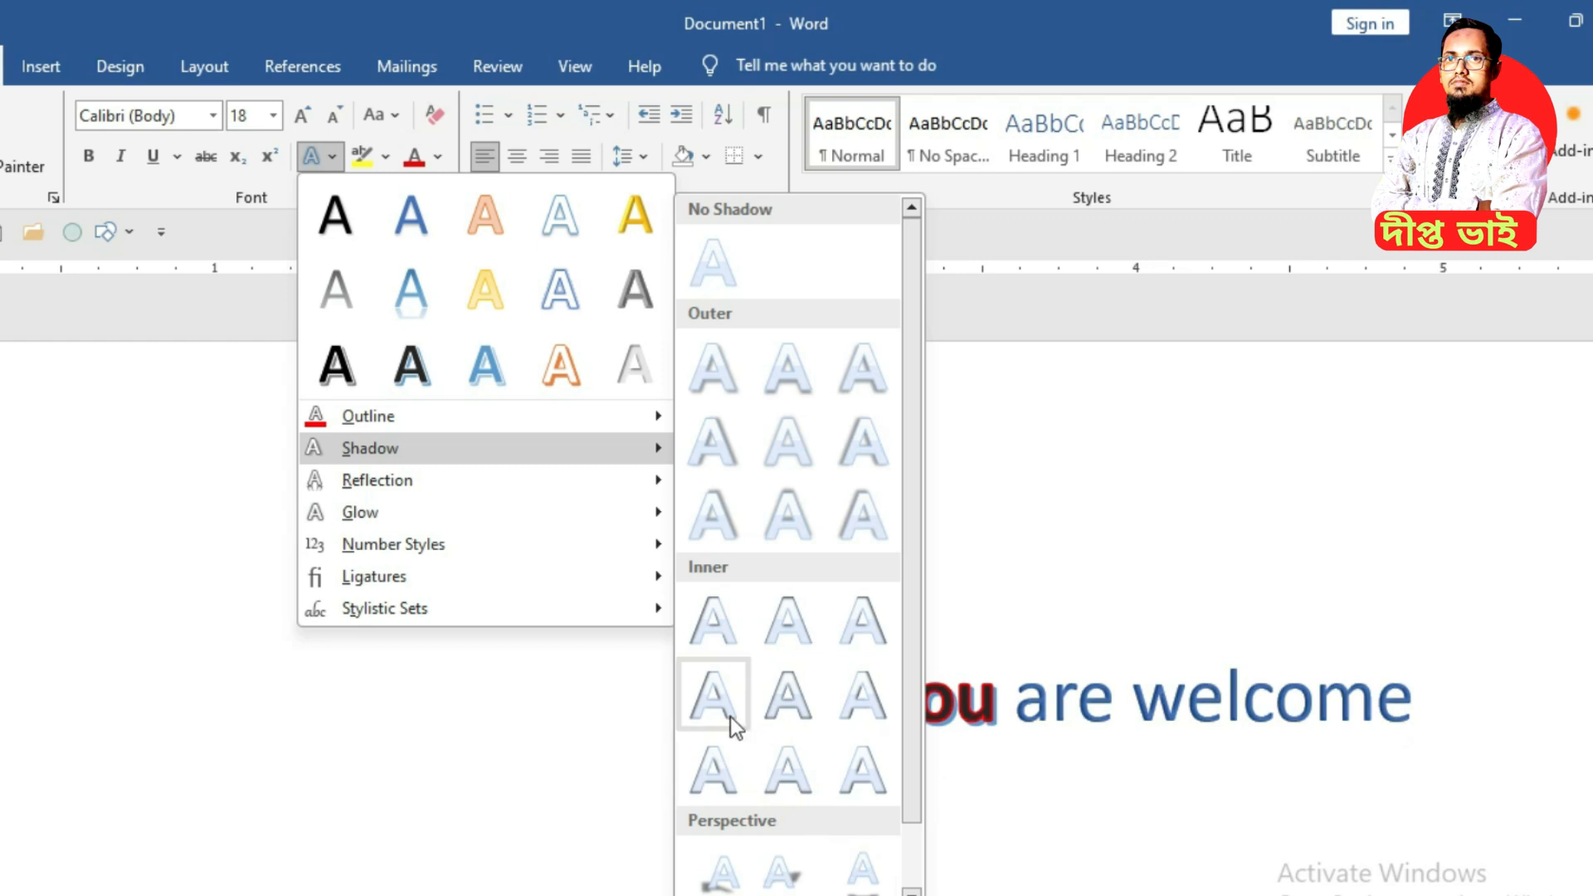
click(712, 882)
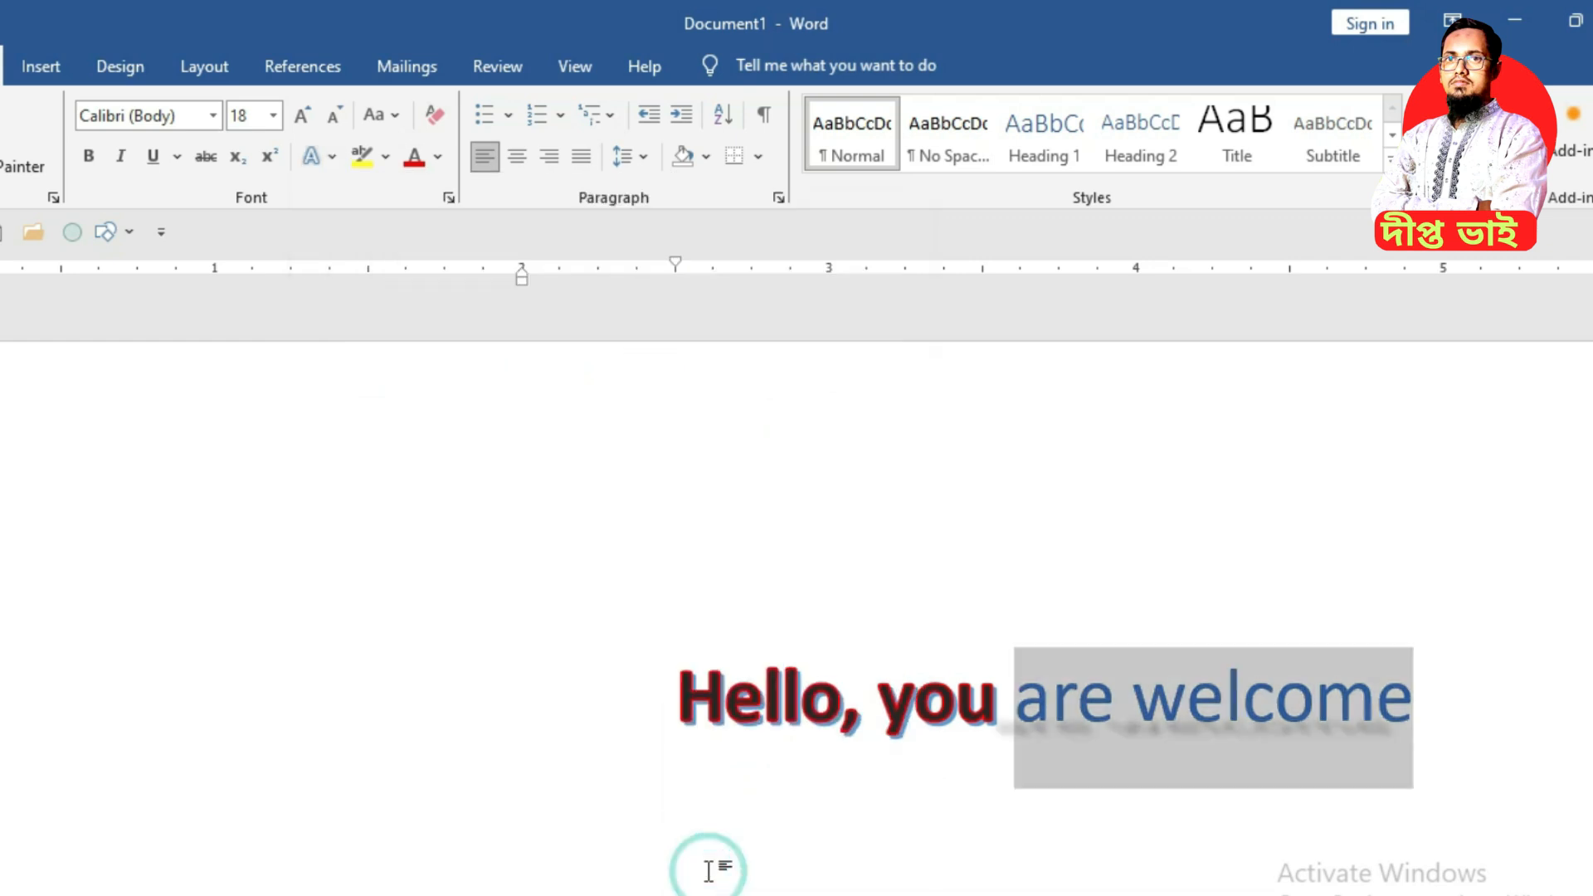
click(946, 846)
- Clear all formatting from the whole "Hello, you are welcome" line and undo the clearing
drag(1029, 710, 1346, 731)
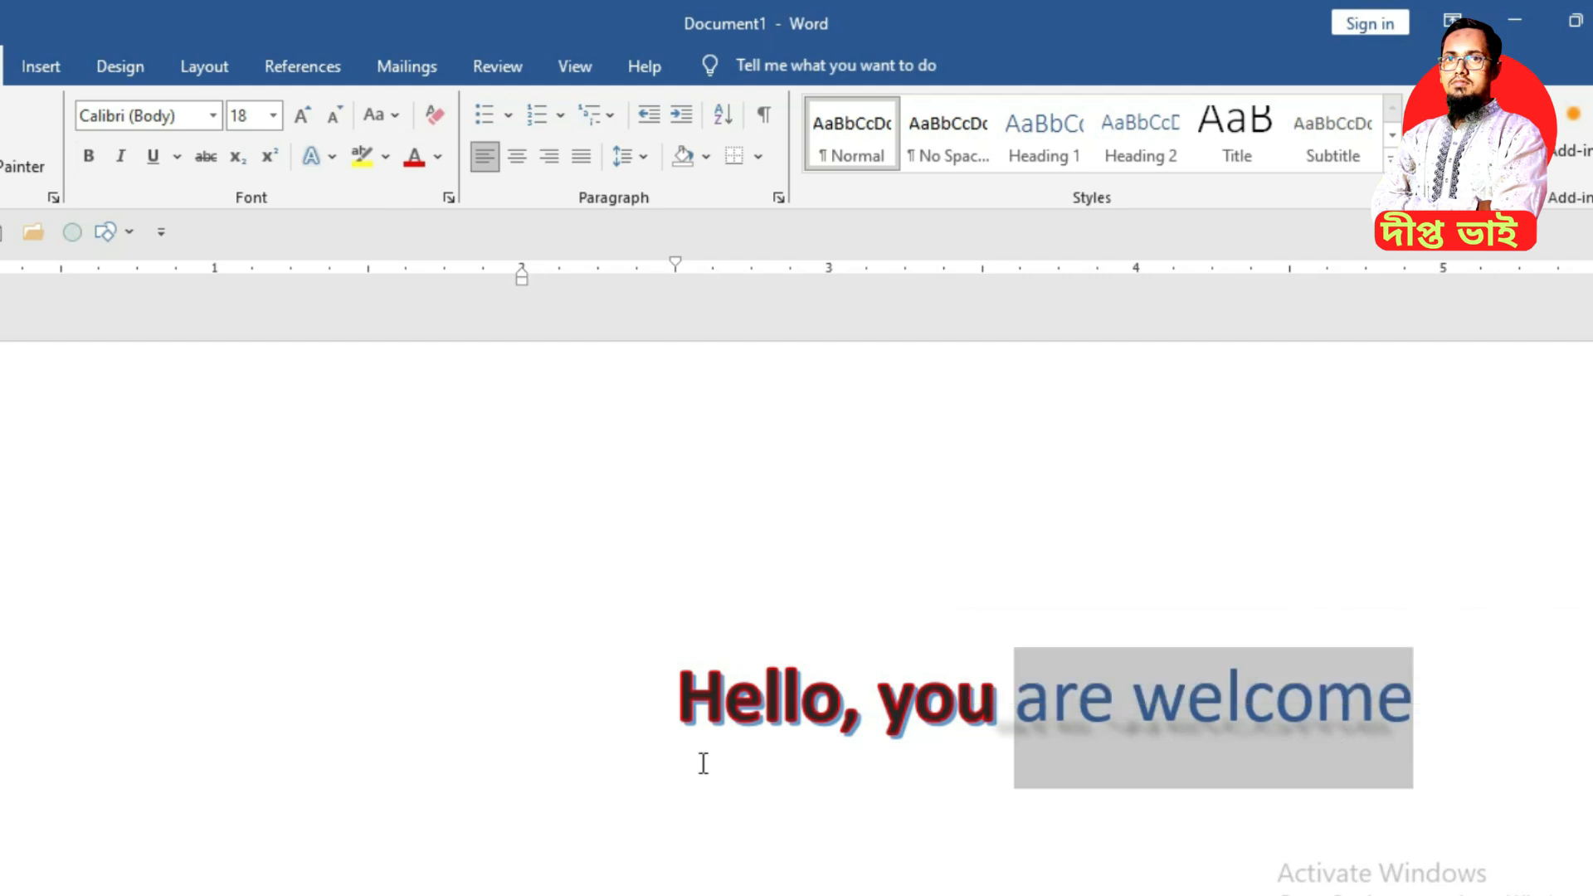
triple_click(694, 727)
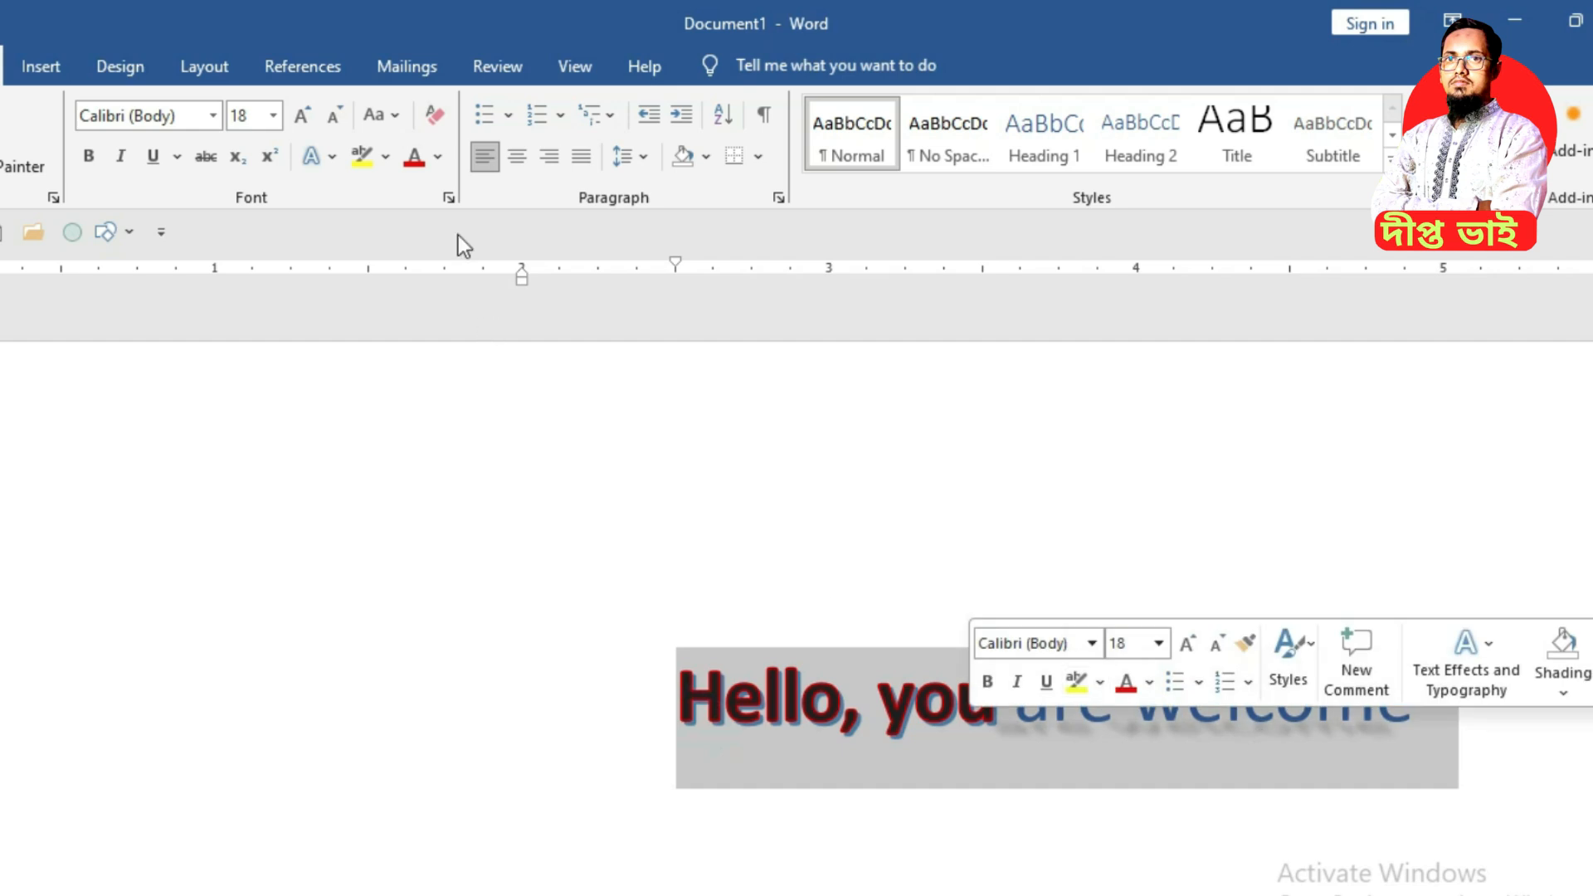
click(431, 114)
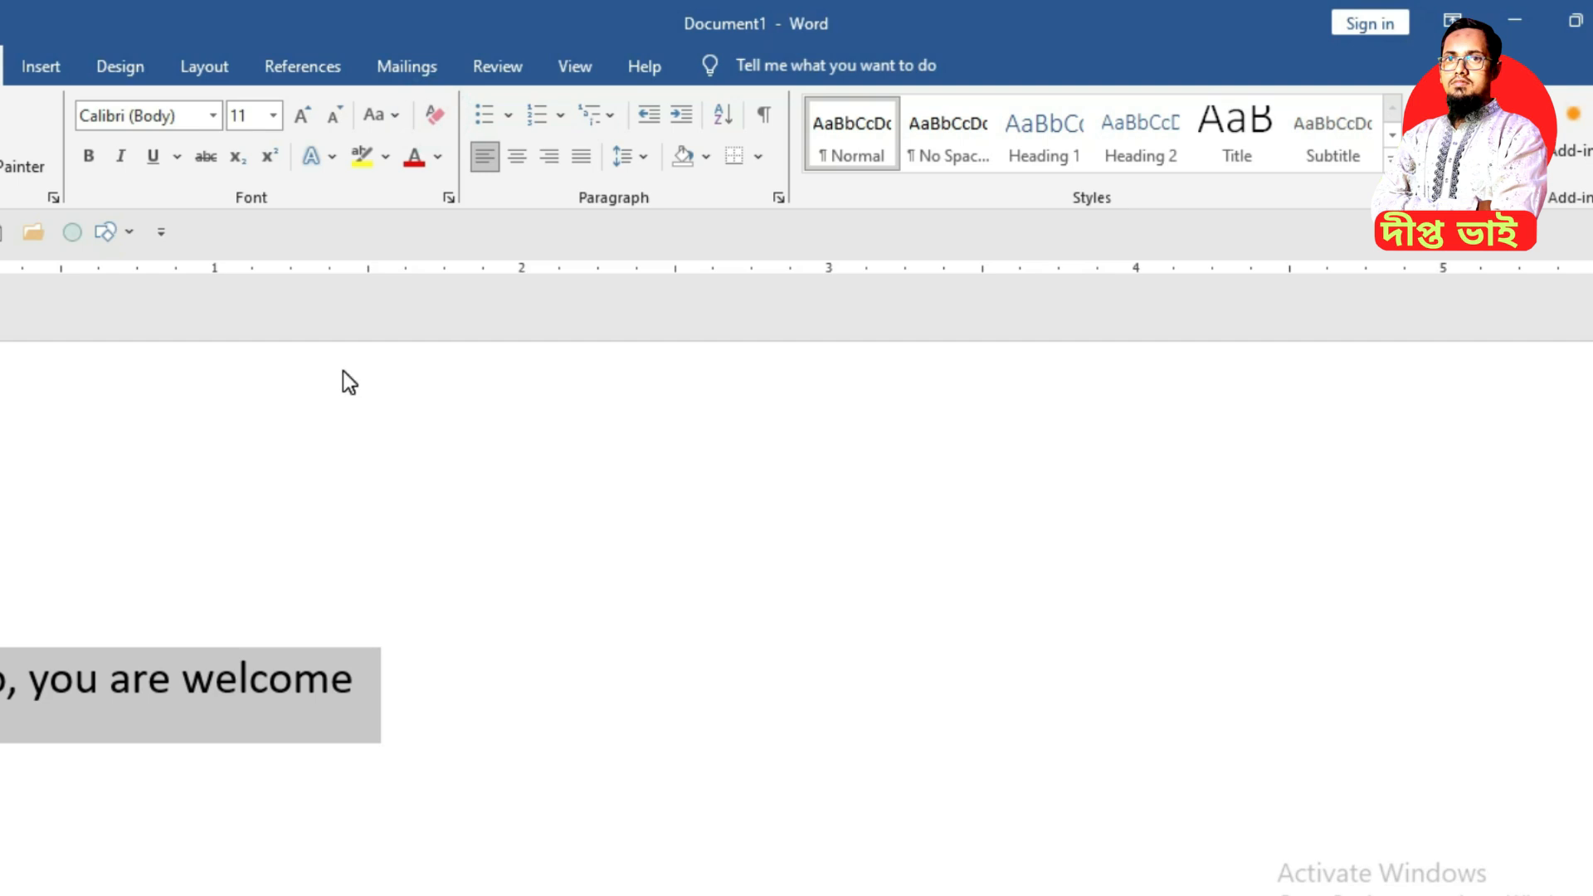
key(ctrl+z)
key(ctrl+z)
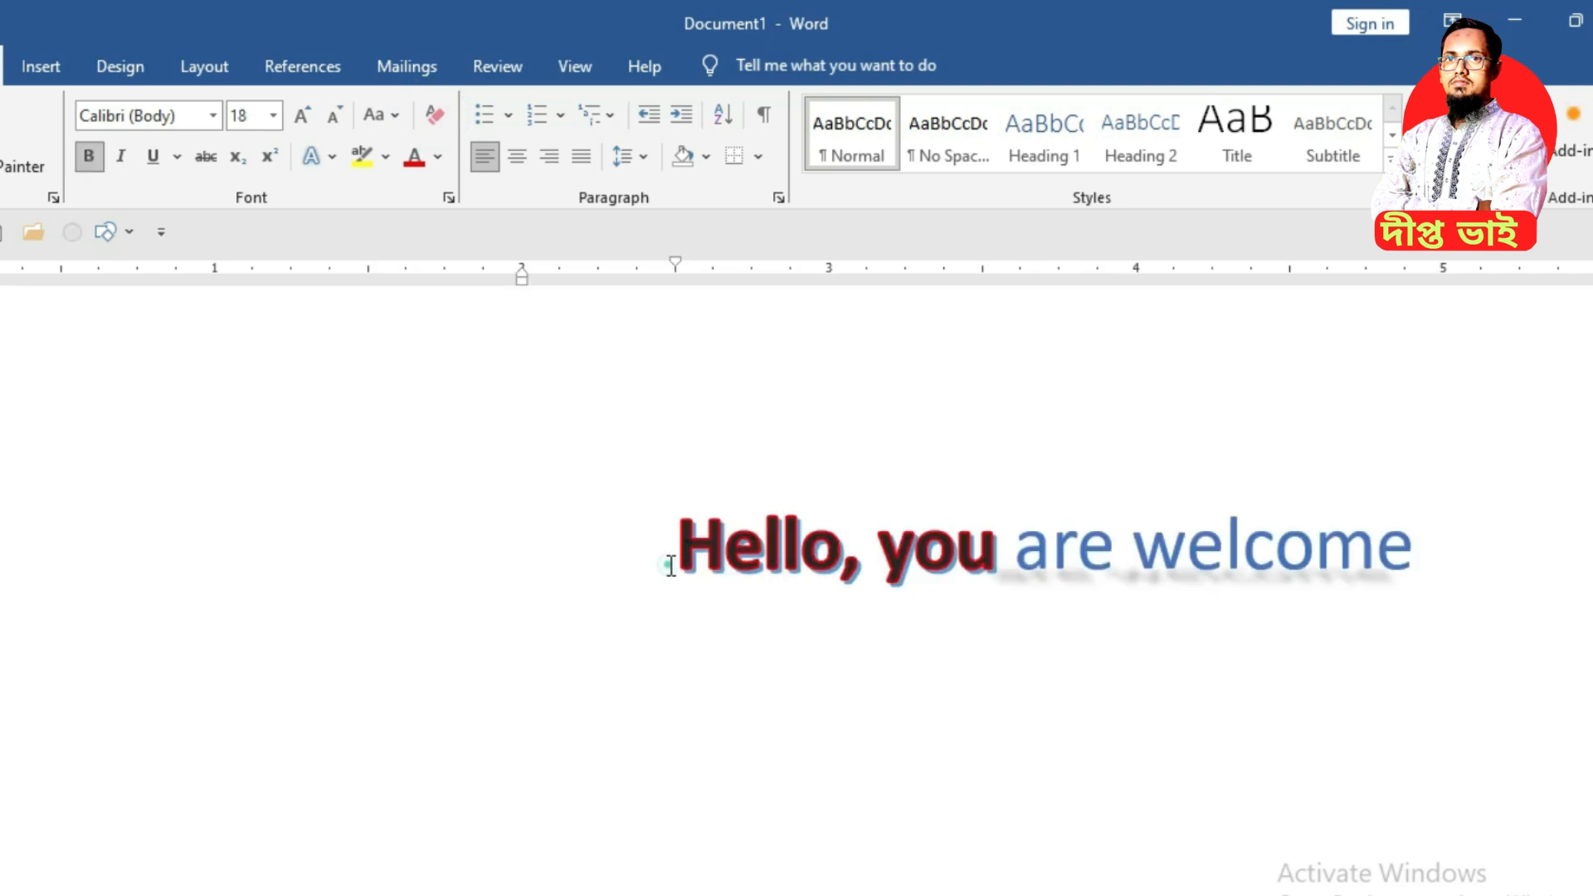
- Apply the first reflection variation of the second row to the word "Hello,"
drag(670, 567, 840, 600)
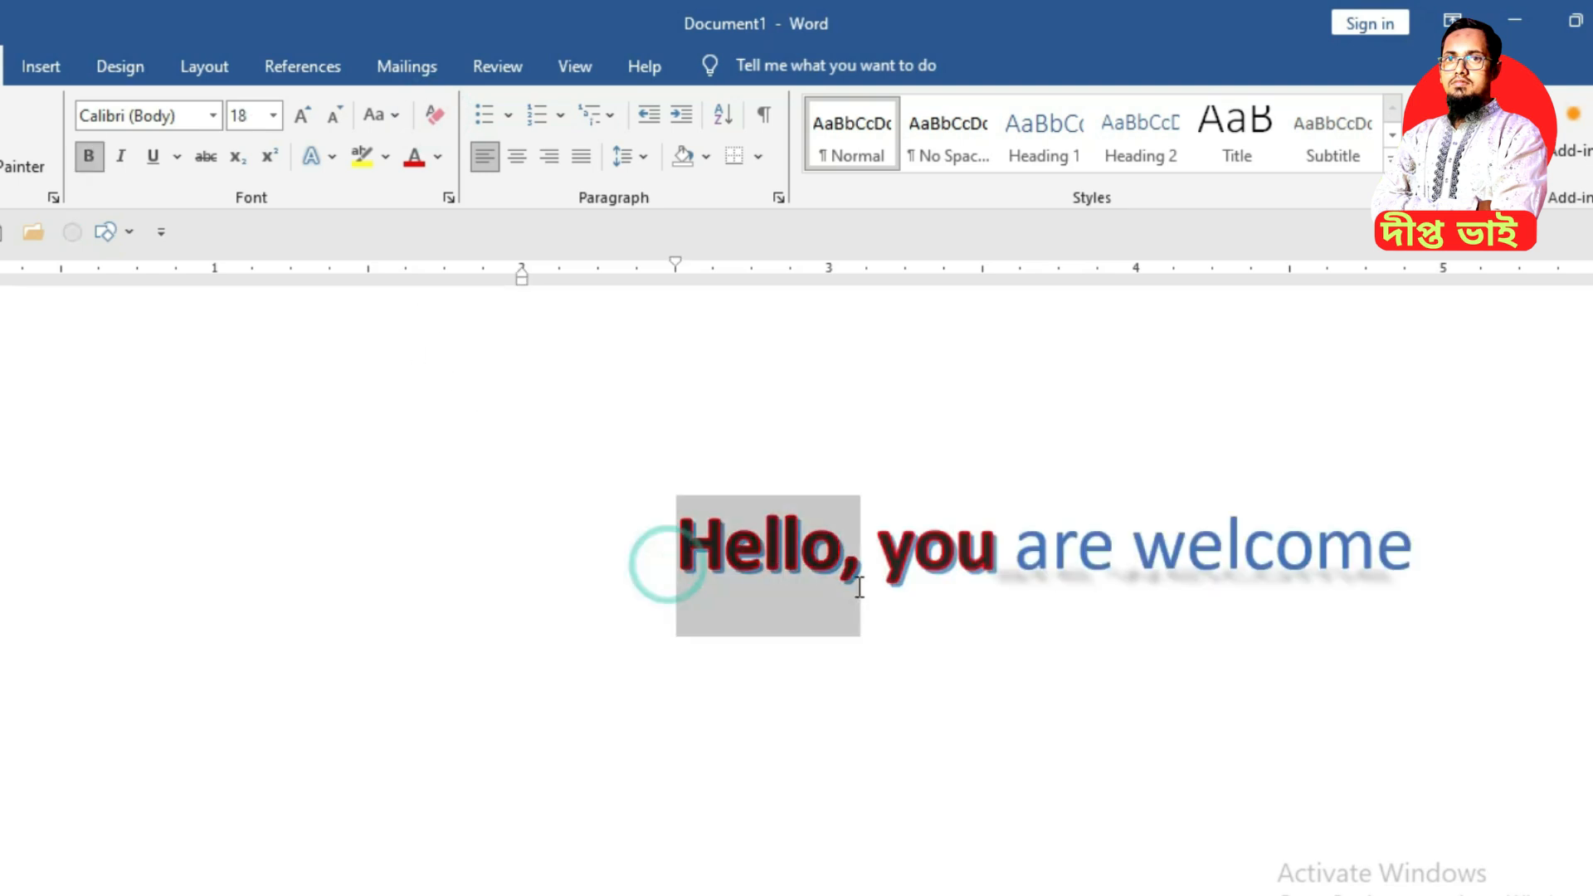
click(342, 160)
mouse_move(430, 492)
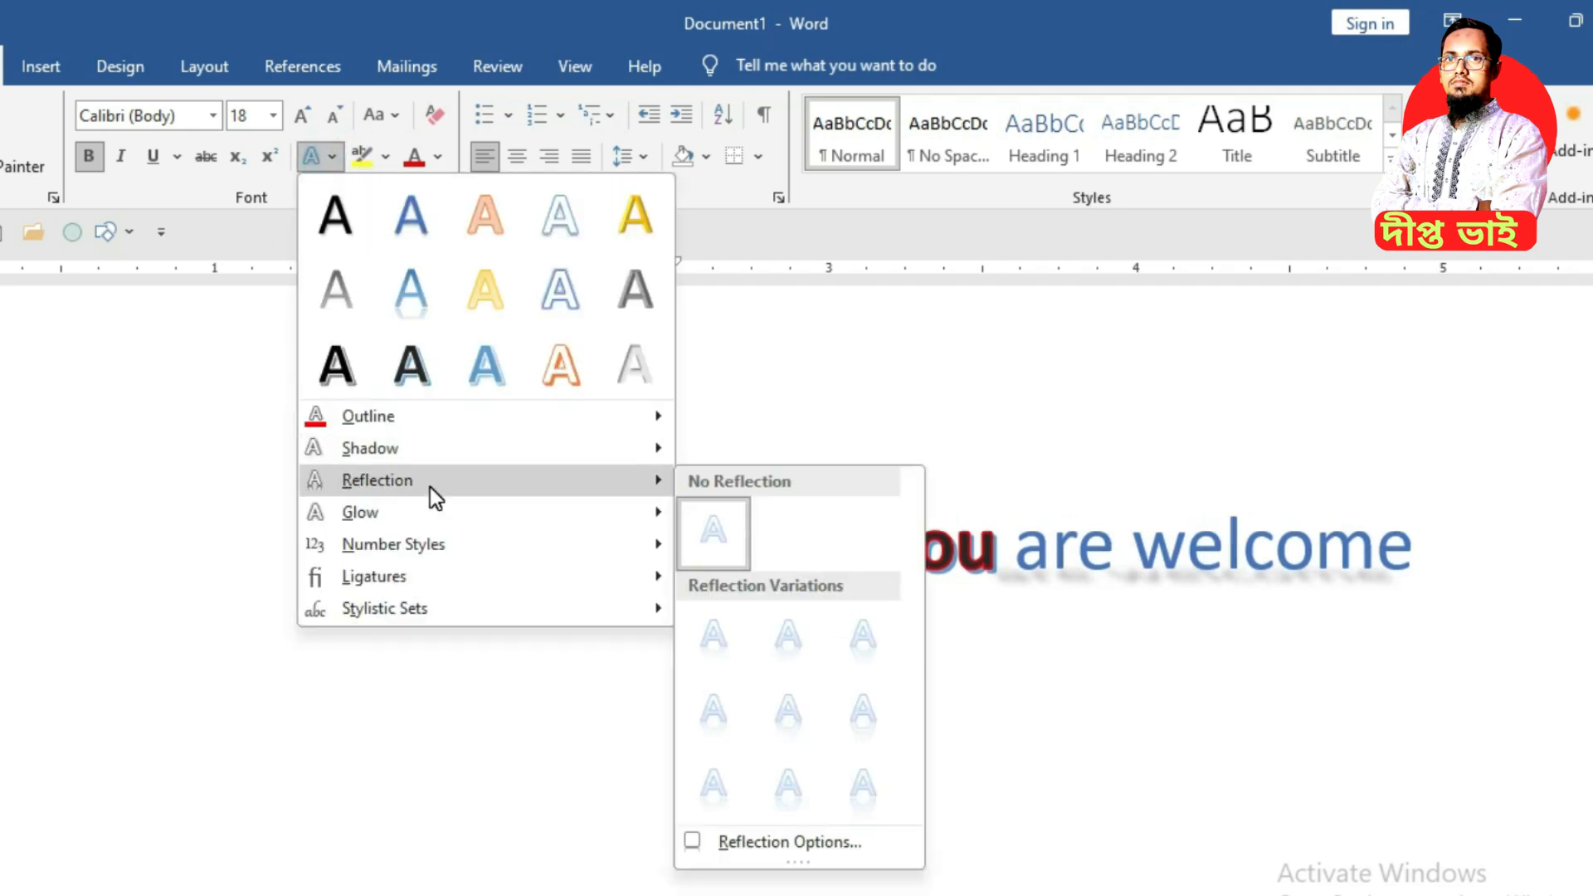
click(430, 486)
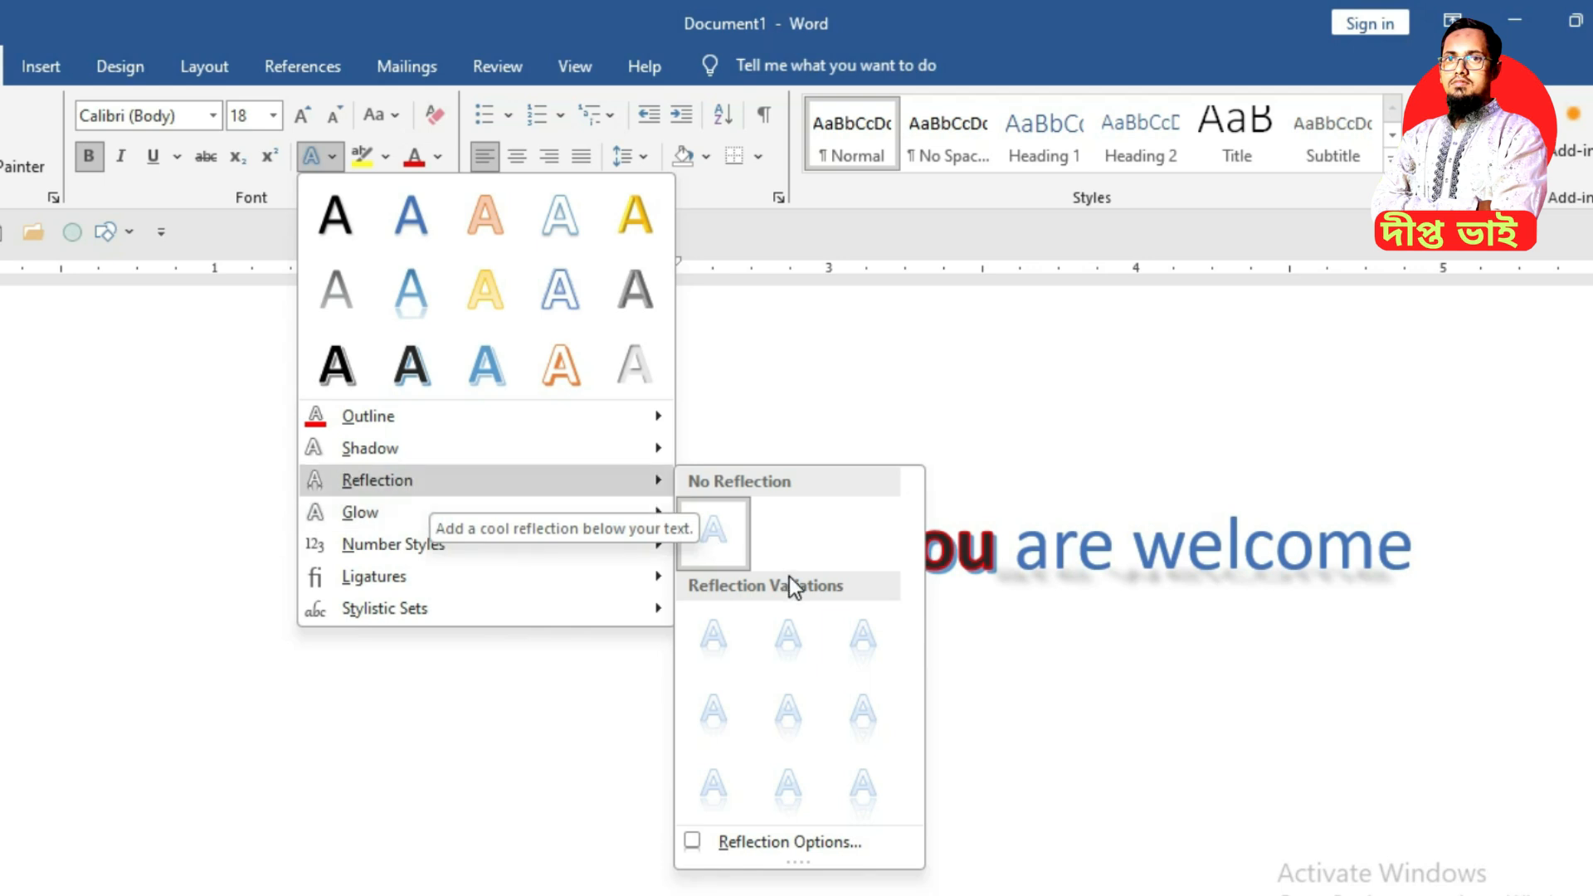
click(730, 717)
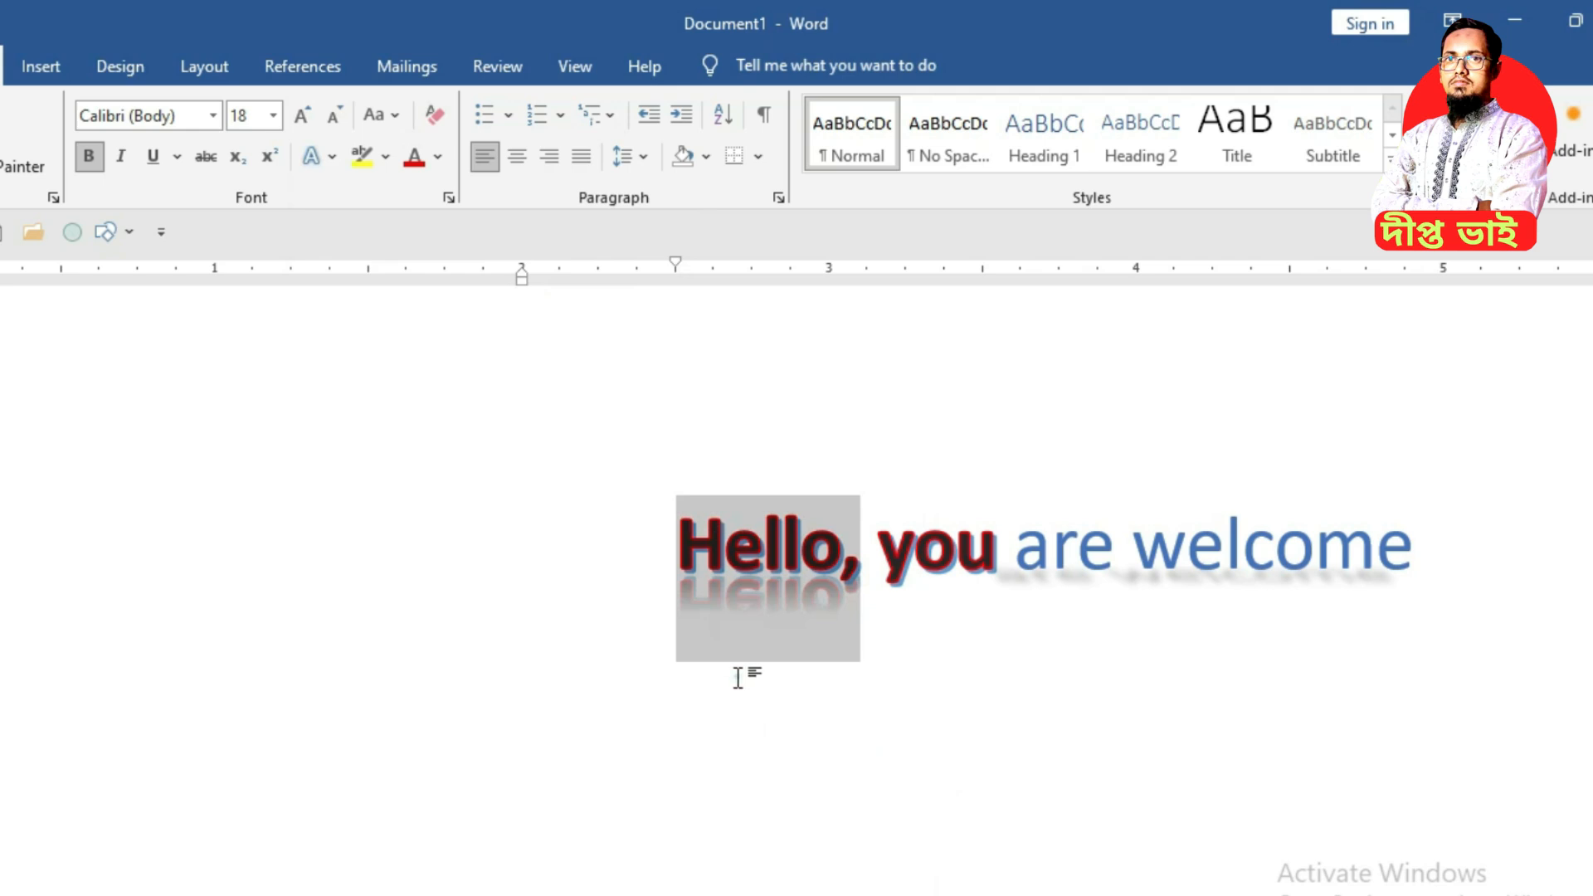
click(681, 553)
- Remove the reflection from the word "Hello," with the No Reflection option
drag(692, 554, 863, 573)
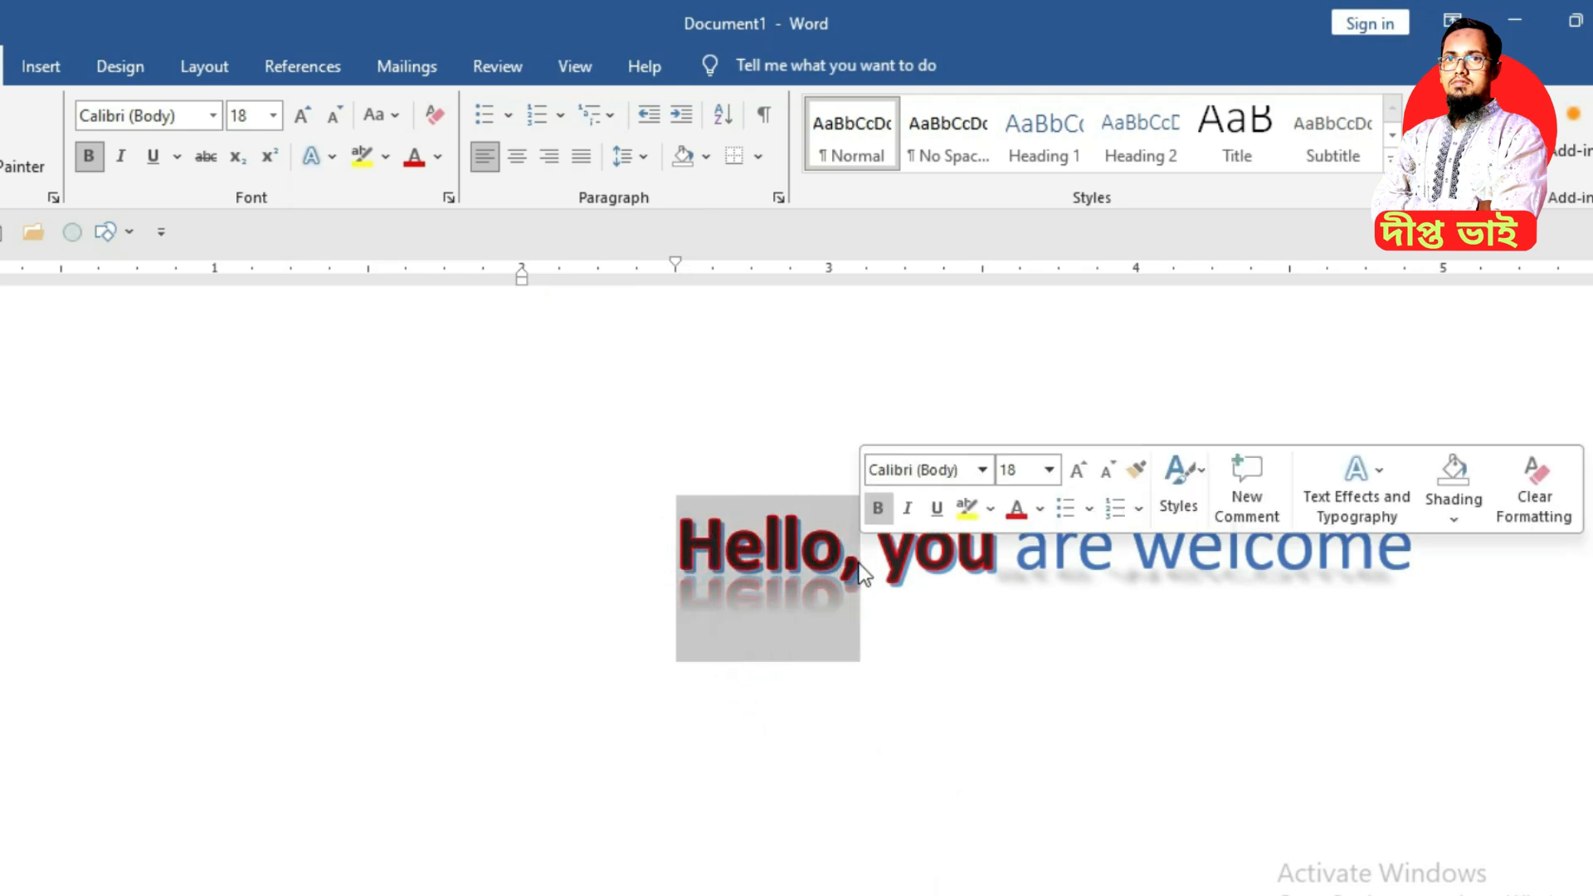
click(337, 161)
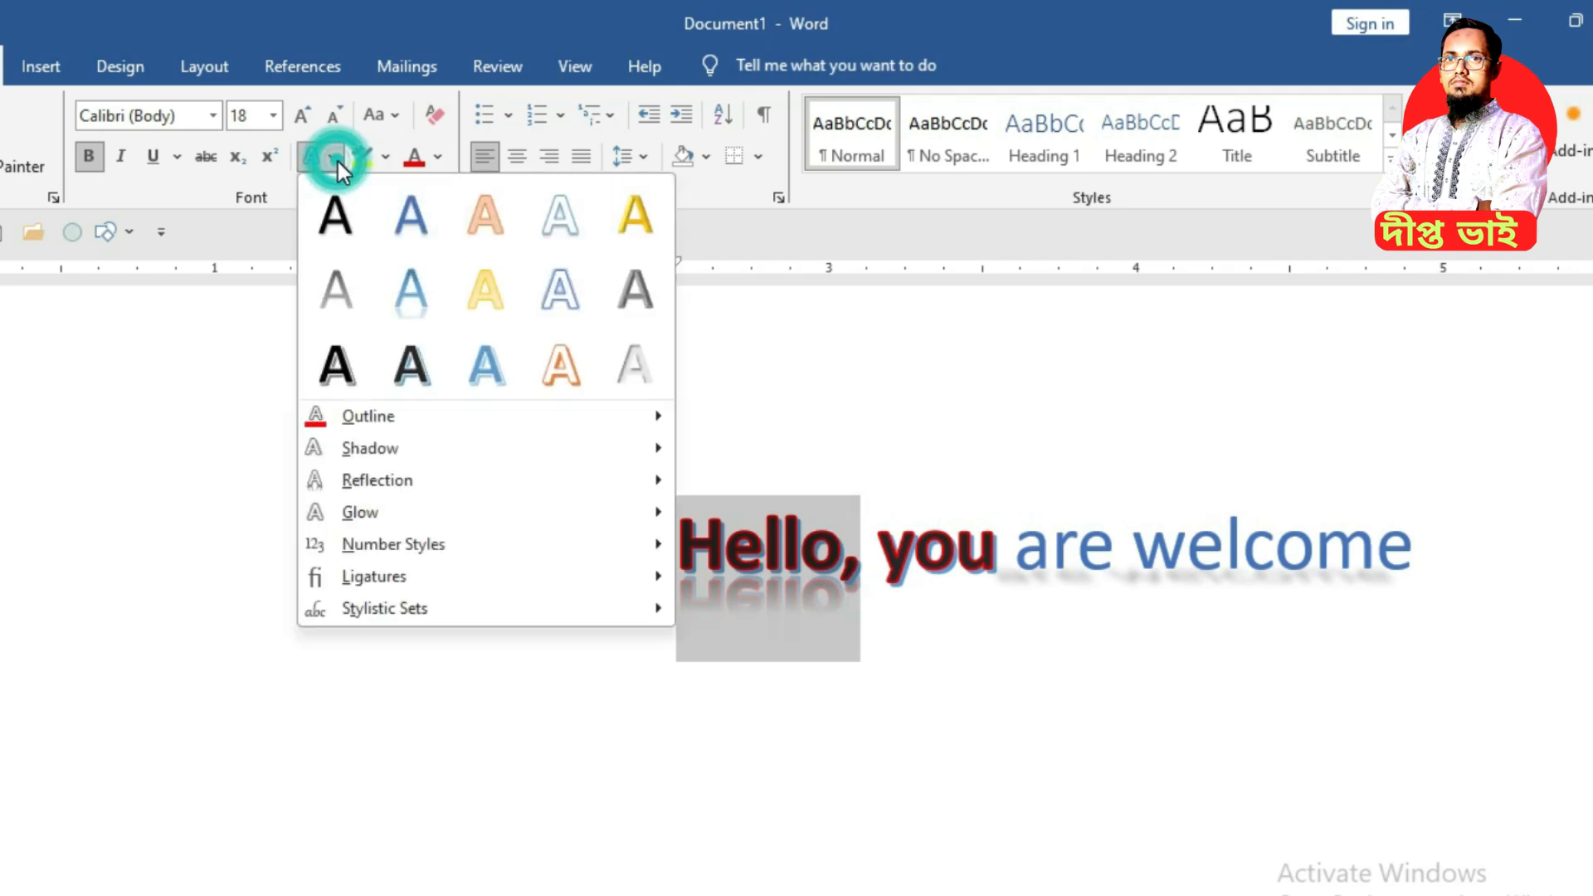
mouse_move(389, 489)
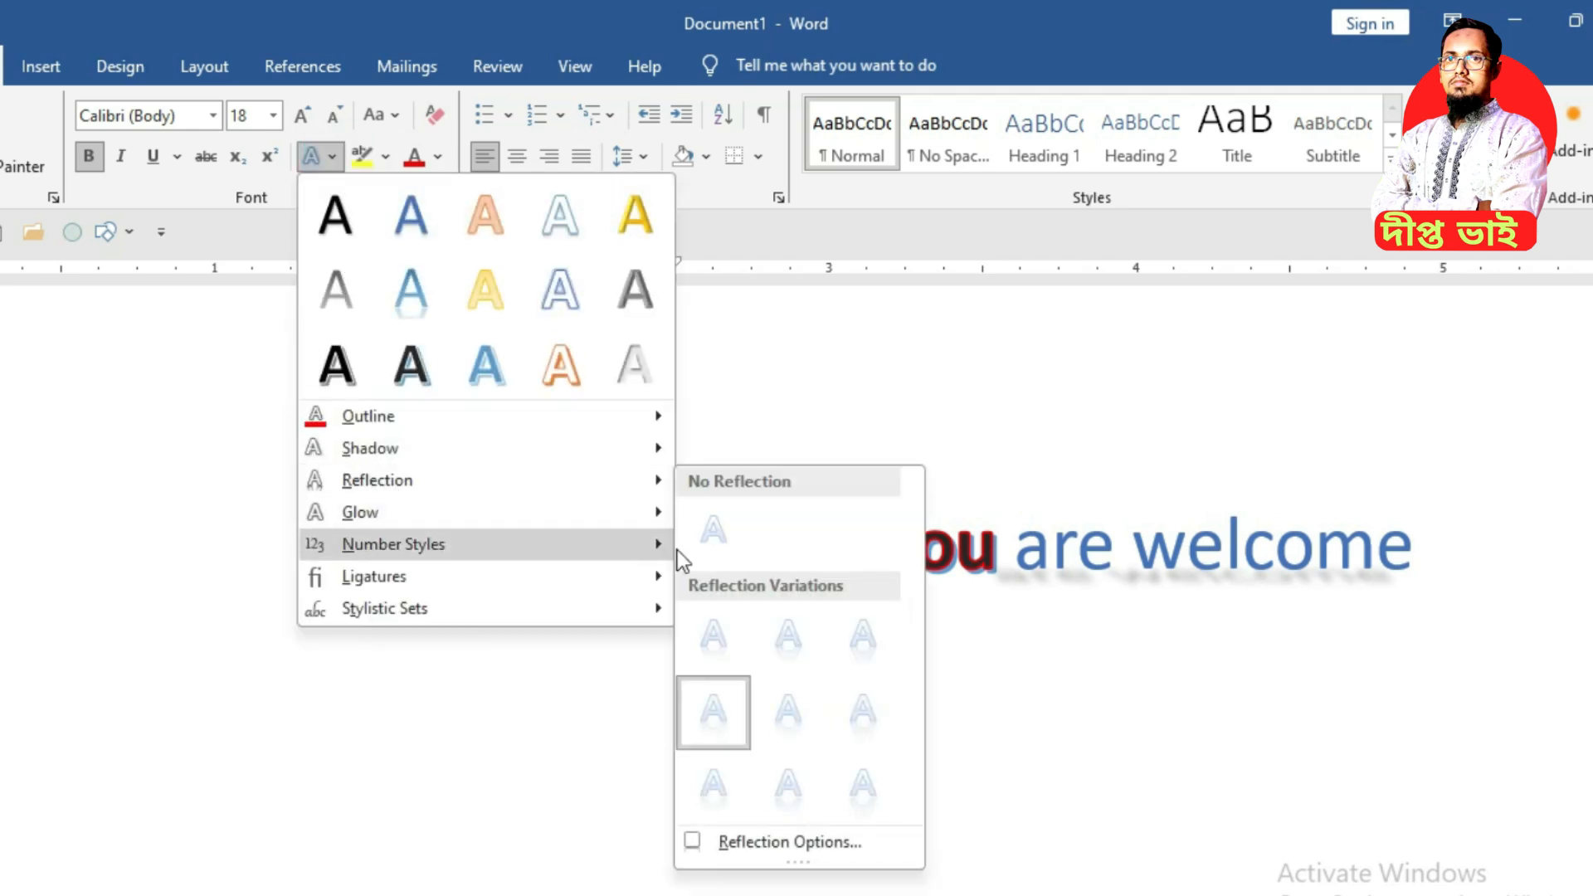
click(689, 540)
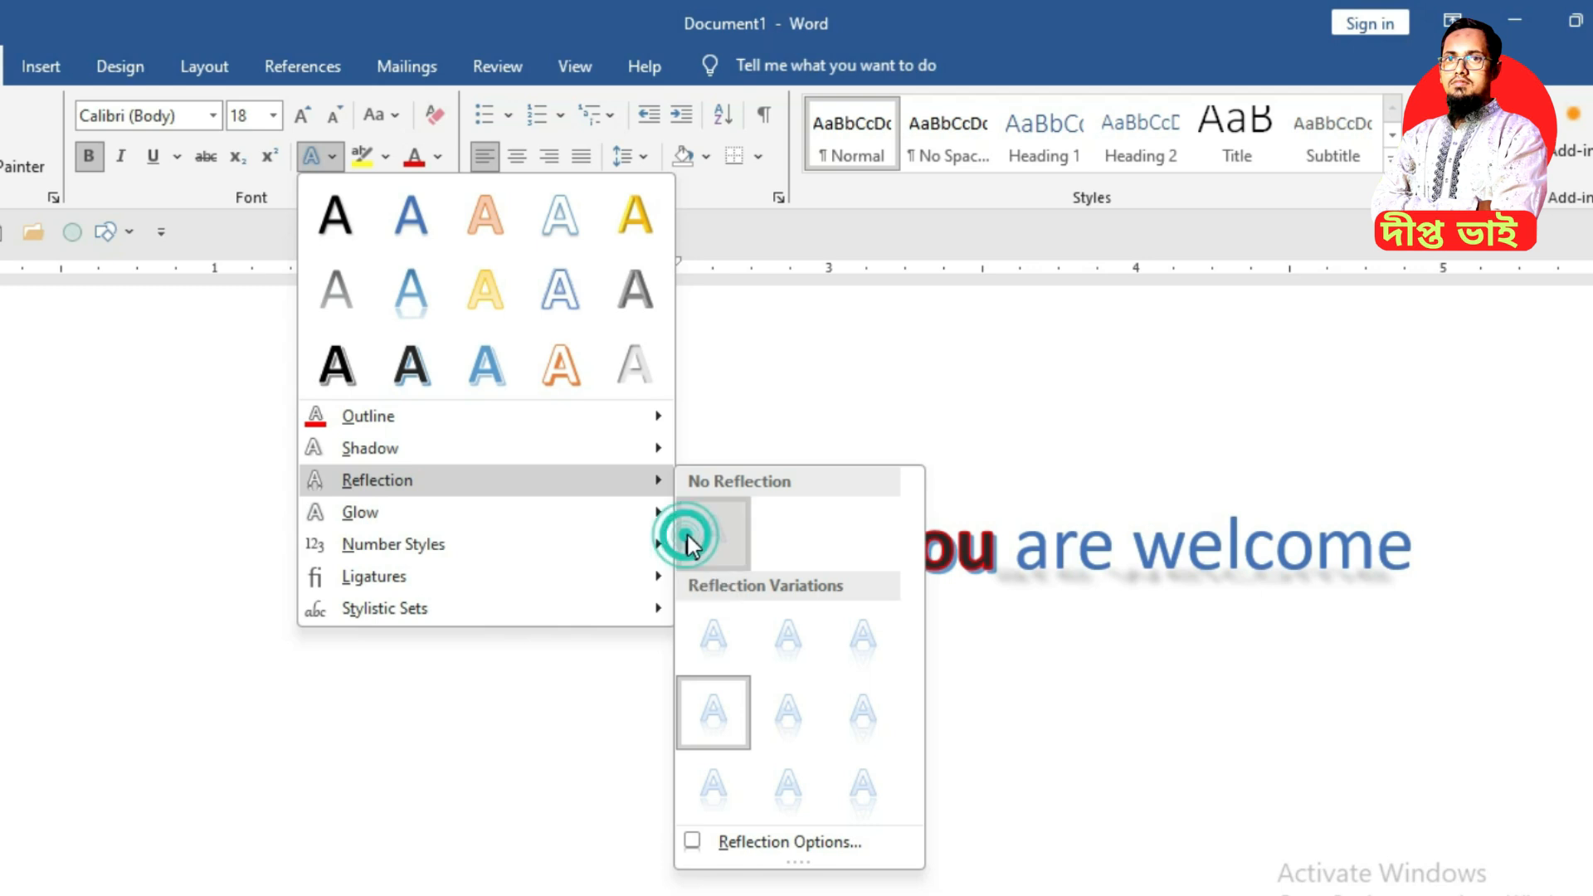
click(996, 590)
- Apply the largest blue glow variation to the words "you are"
drag(894, 564, 1116, 561)
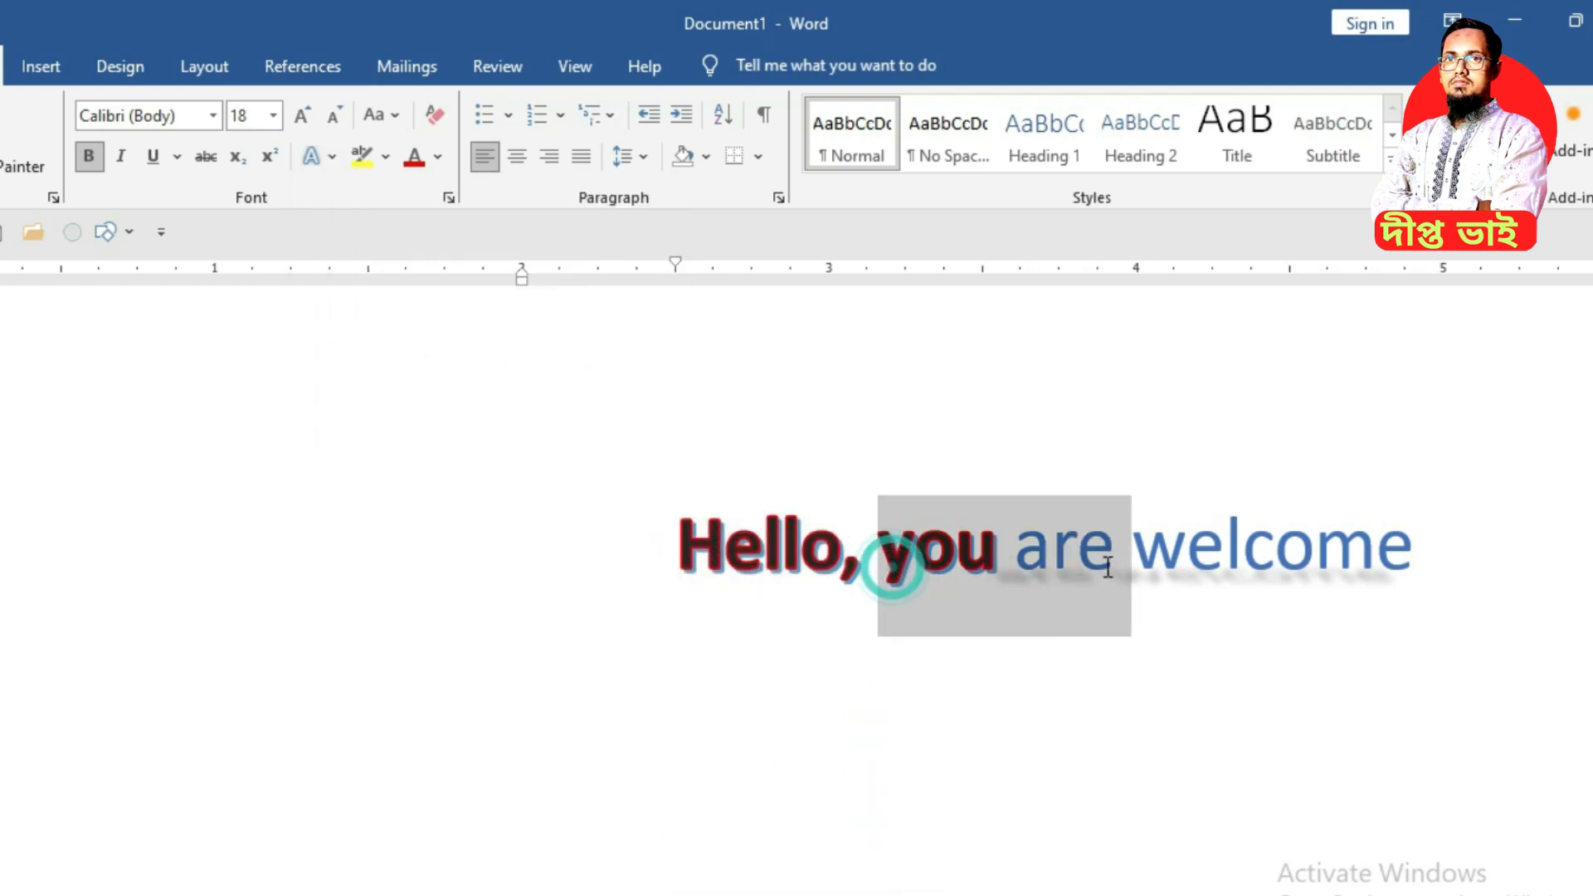
click(333, 158)
mouse_move(410, 511)
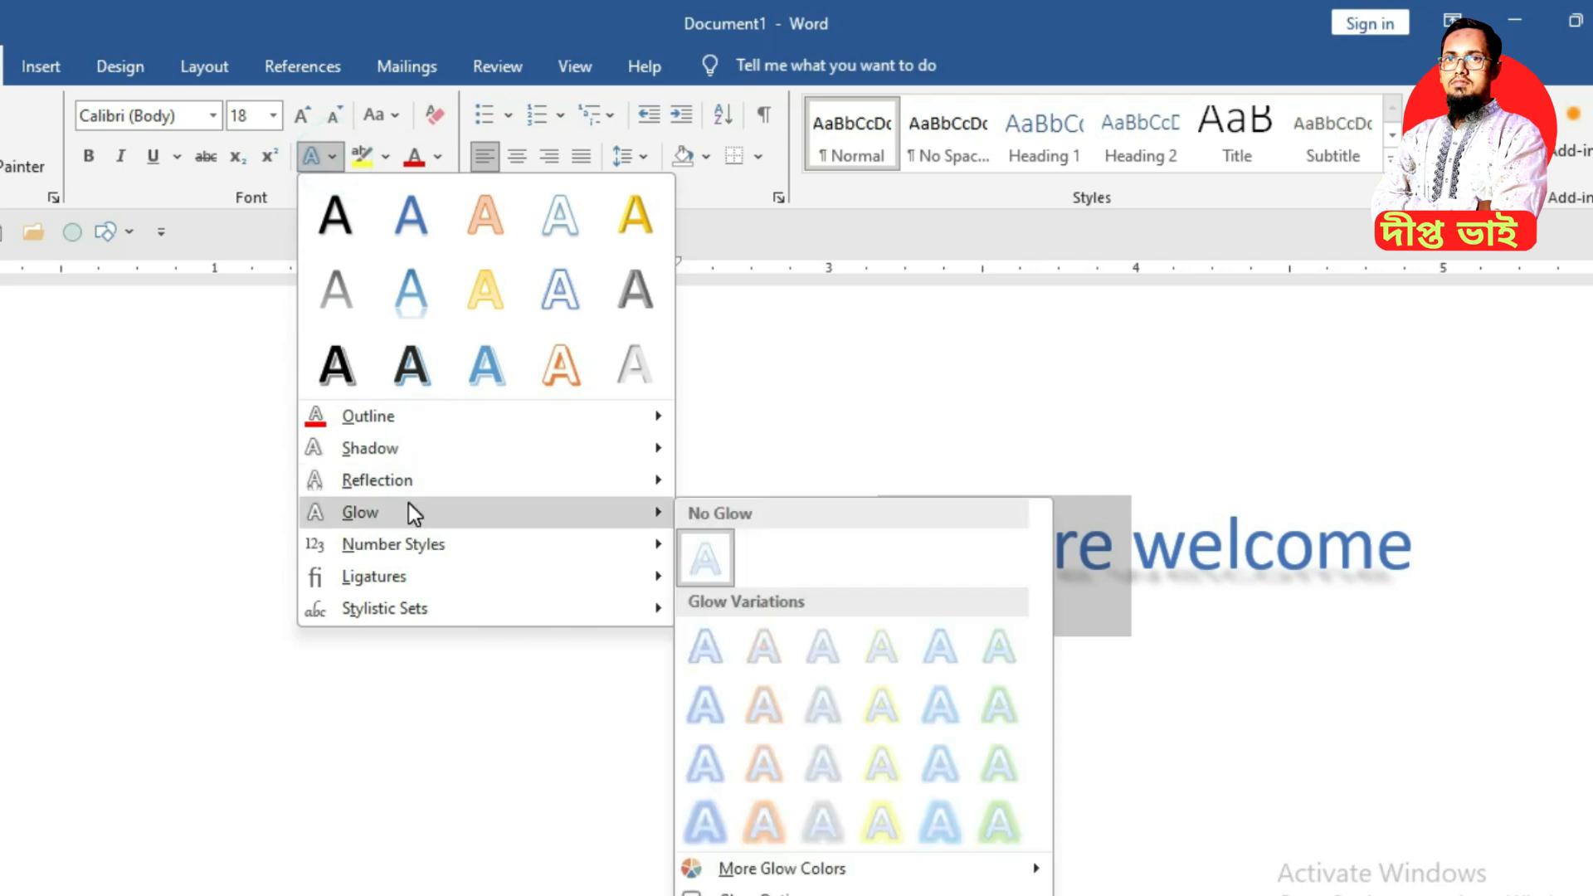
click(705, 821)
click(889, 712)
- In the glow options for "you are", set the color to standard red, the size to 4 pt and the transparency to 39%
drag(882, 584, 1079, 605)
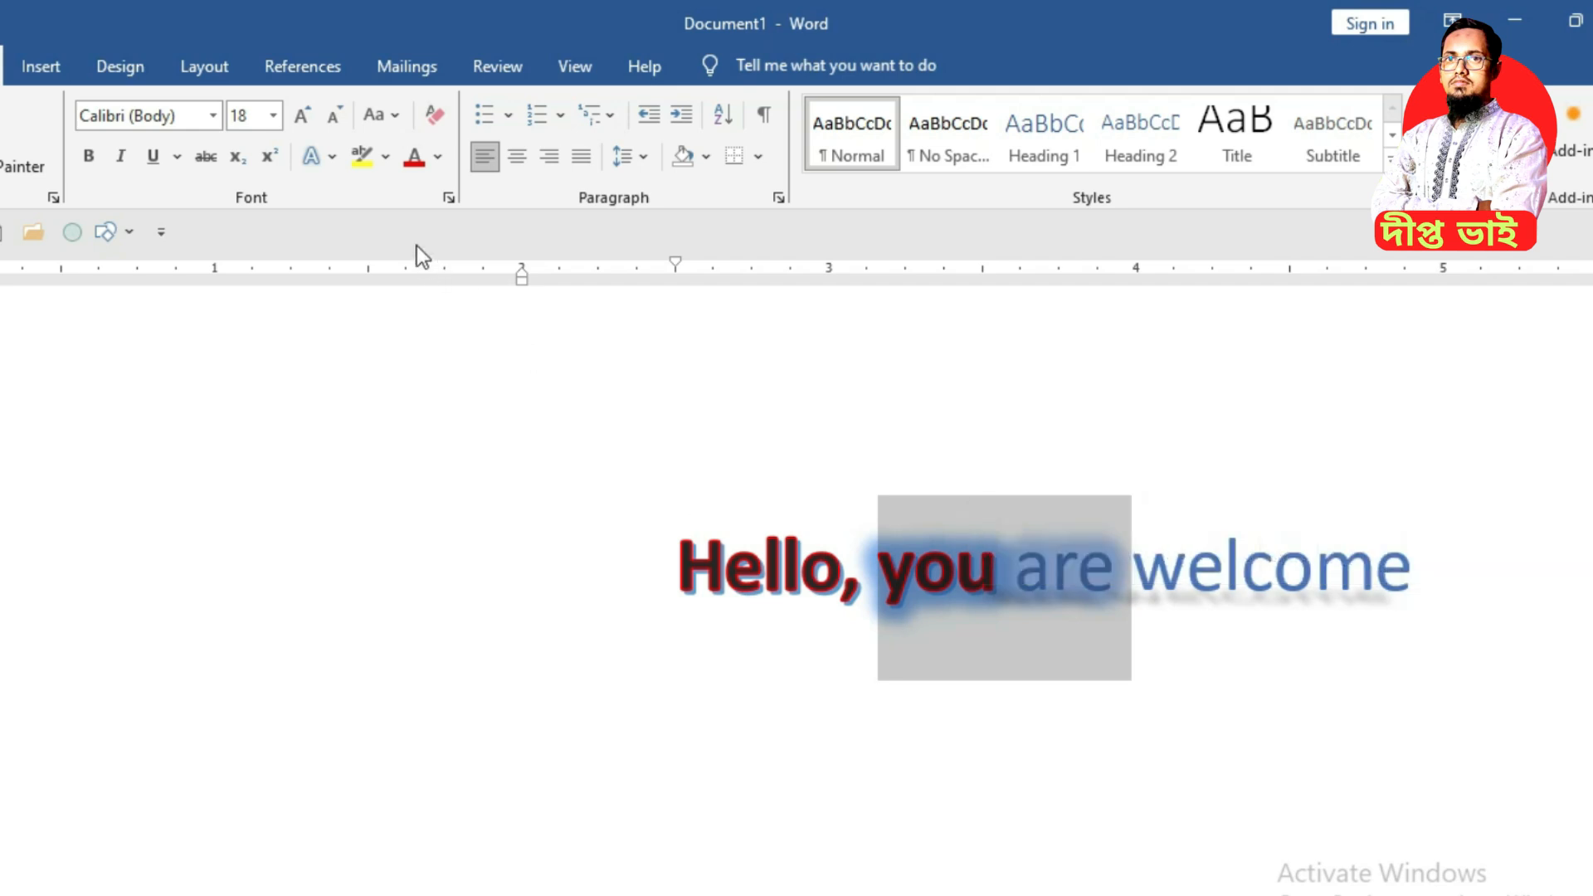
click(336, 166)
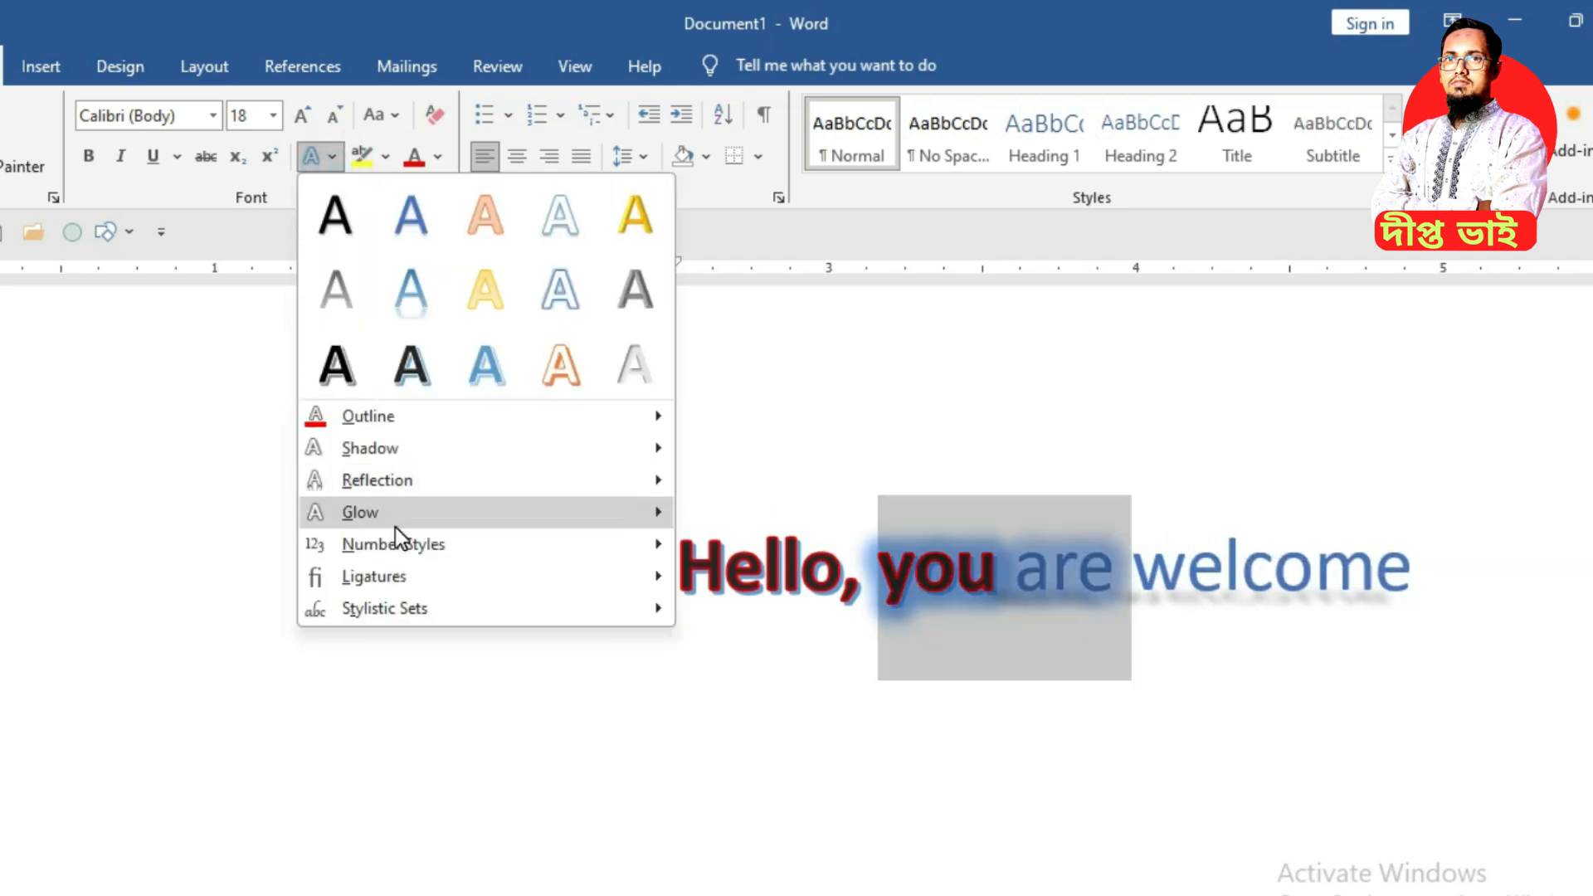
mouse_move(400, 520)
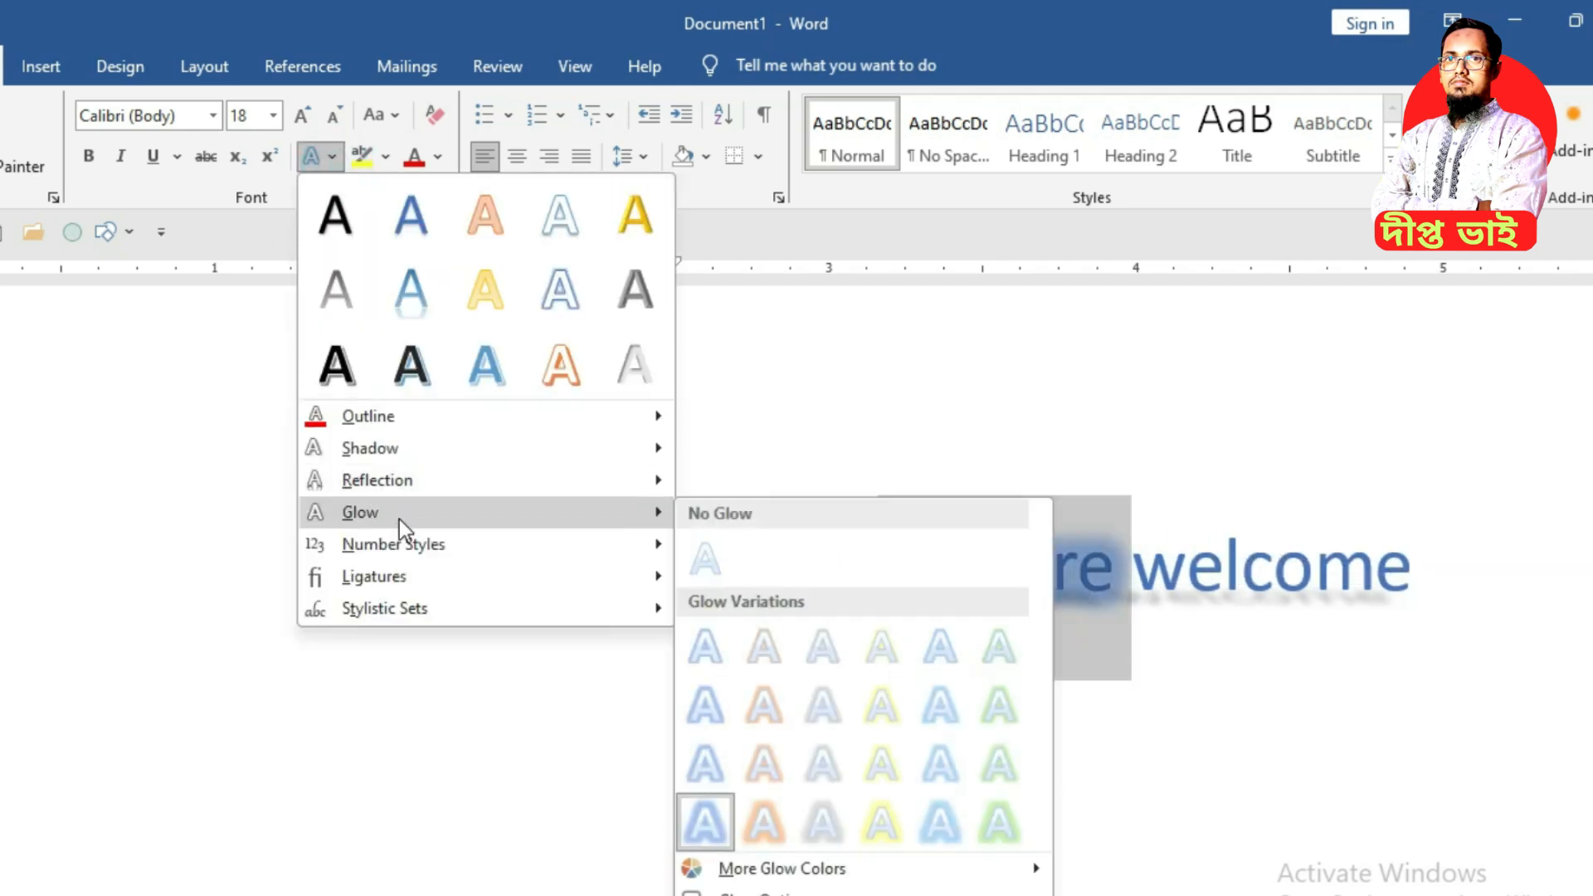
click(795, 890)
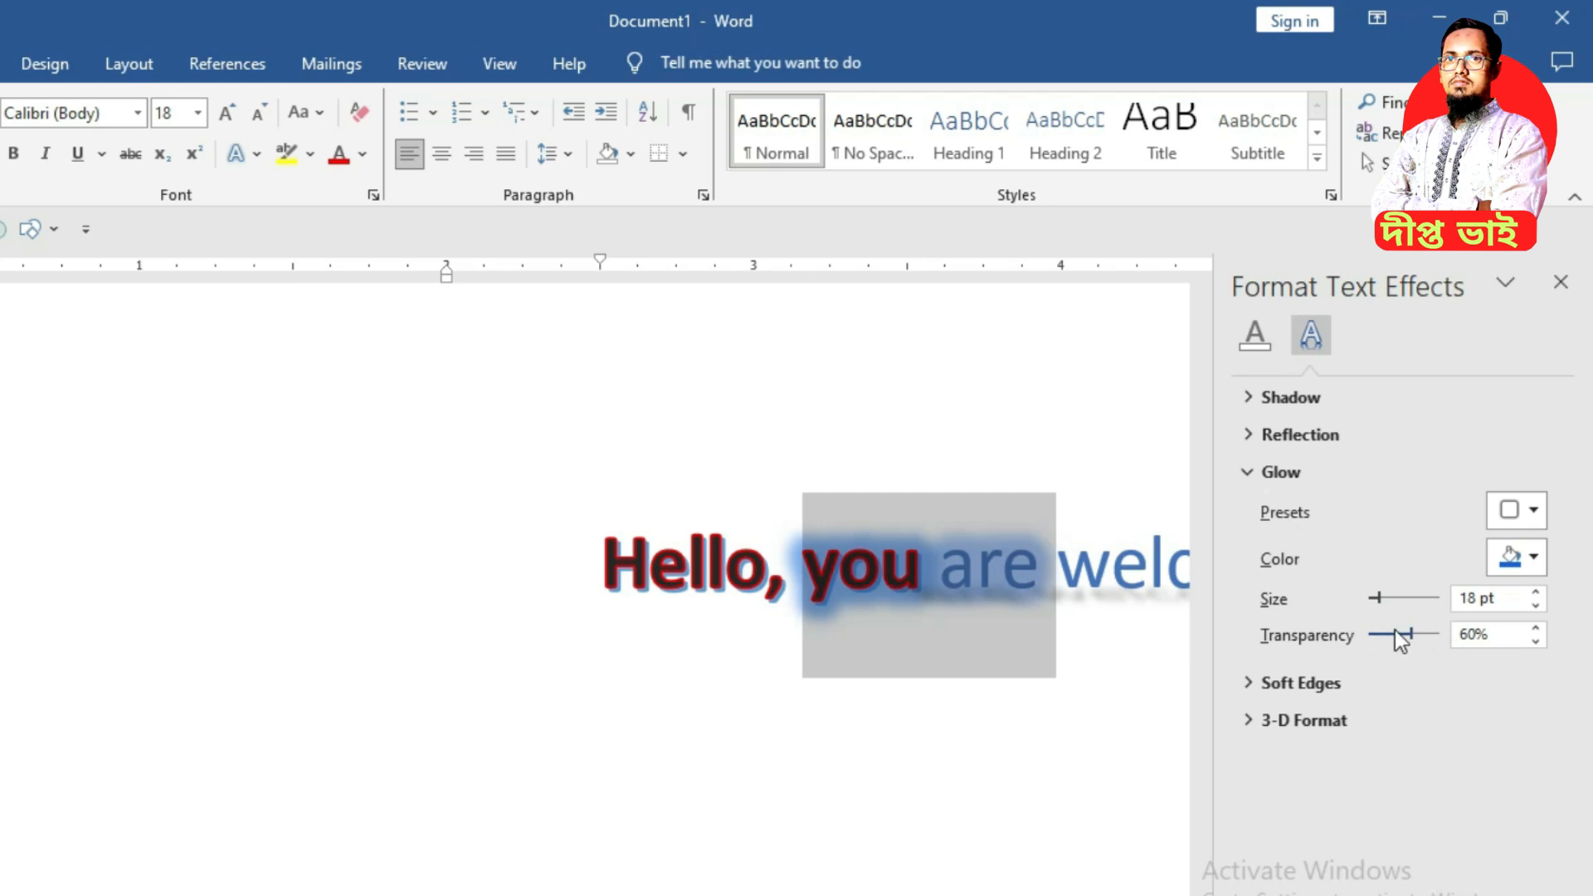
click(1532, 564)
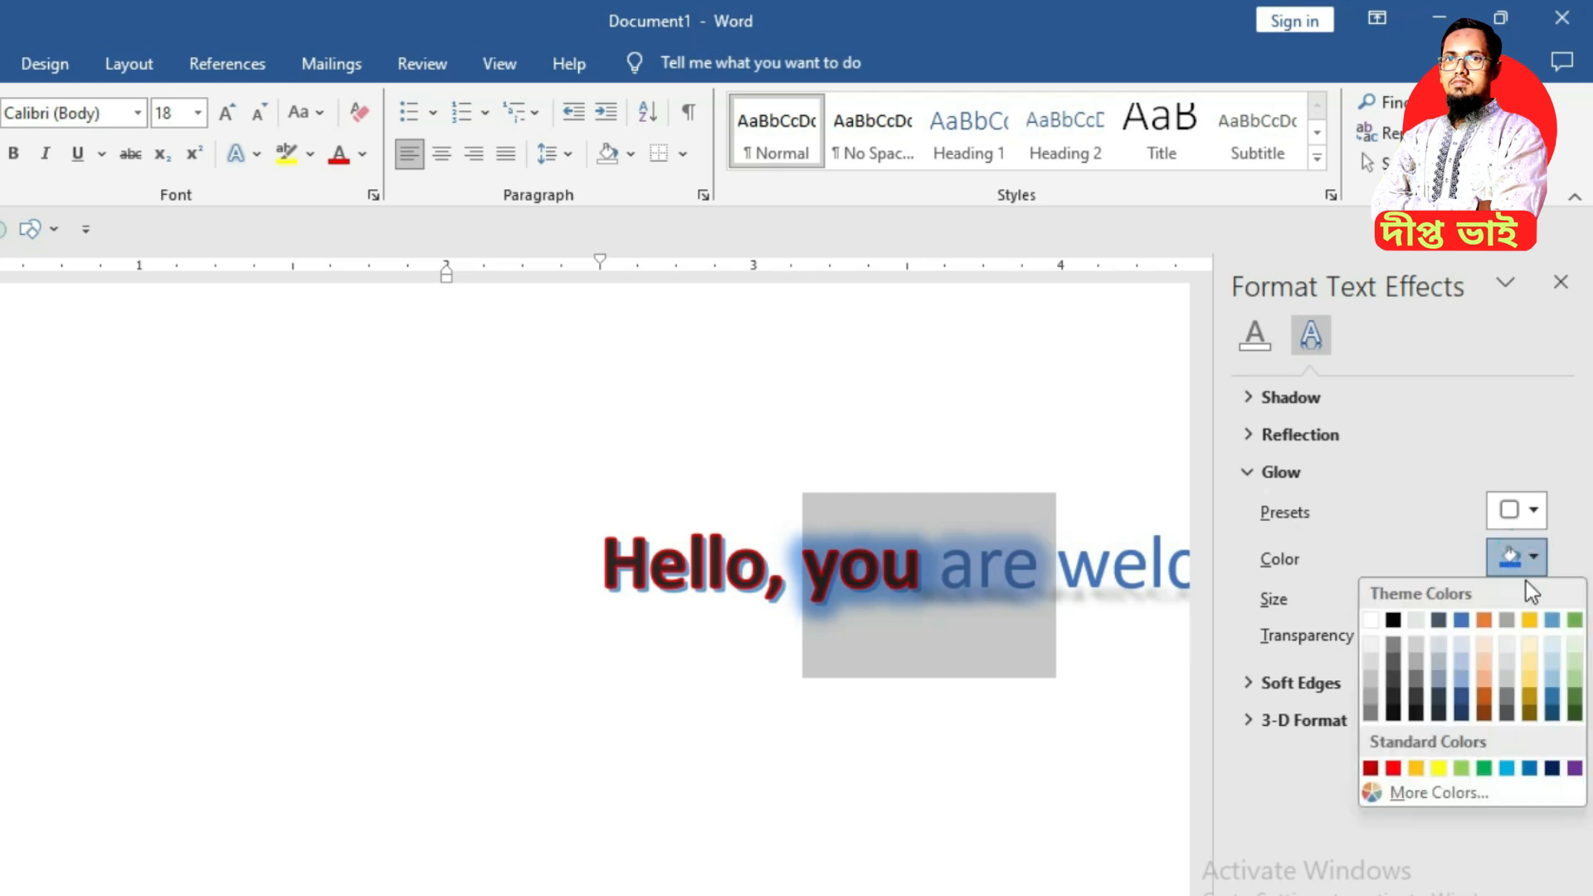
click(1394, 768)
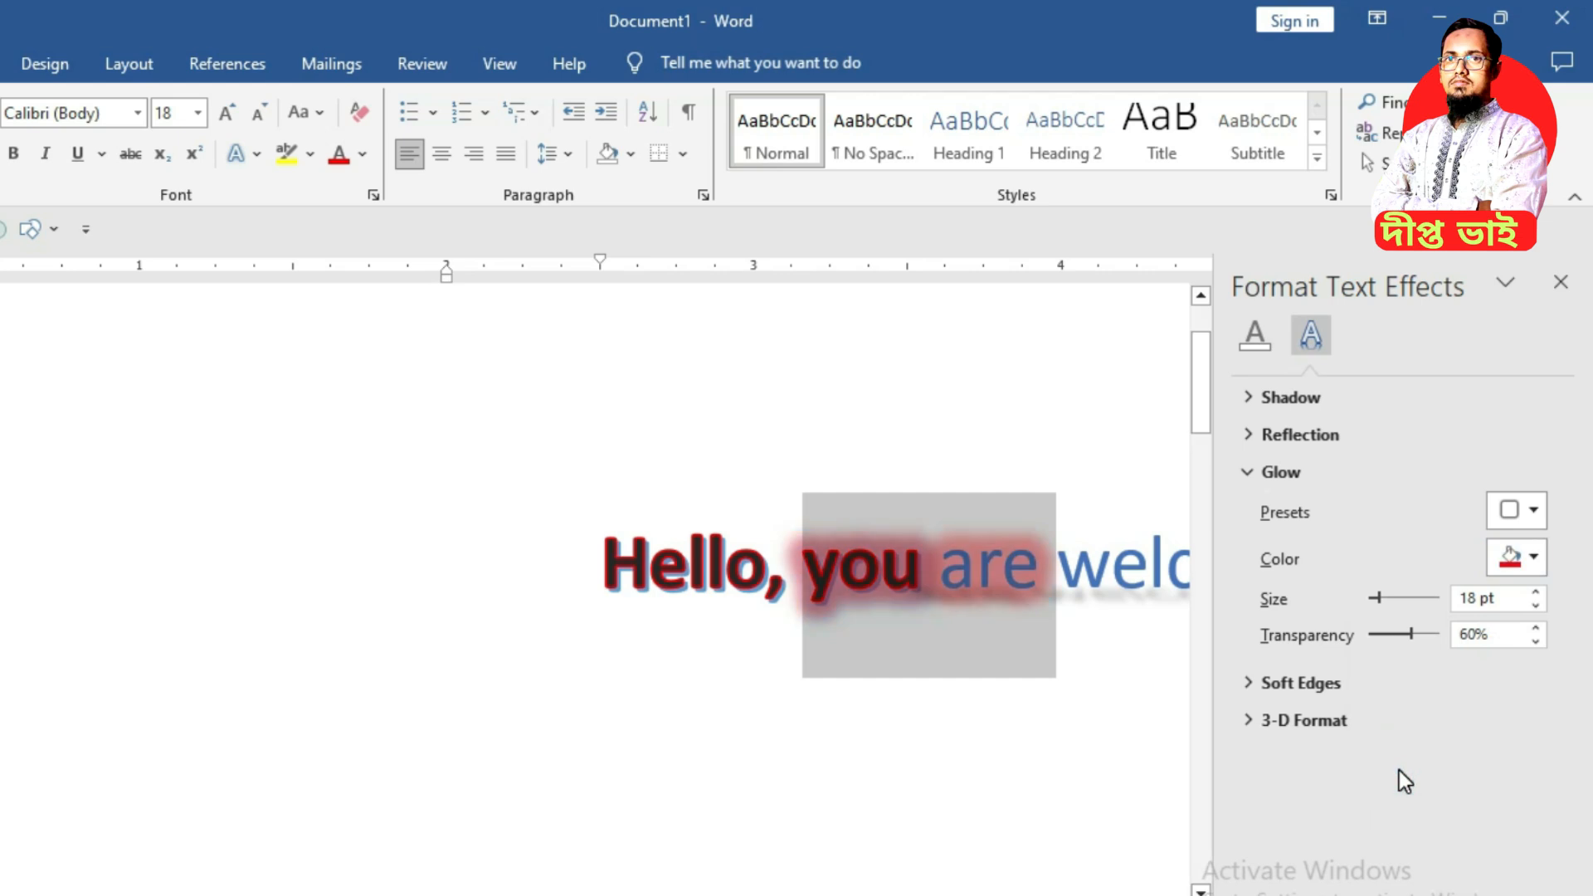
mouse_move(1381, 598)
mouse_down()
mouse_move(1398, 593)
mouse_move(1371, 598)
mouse_up()
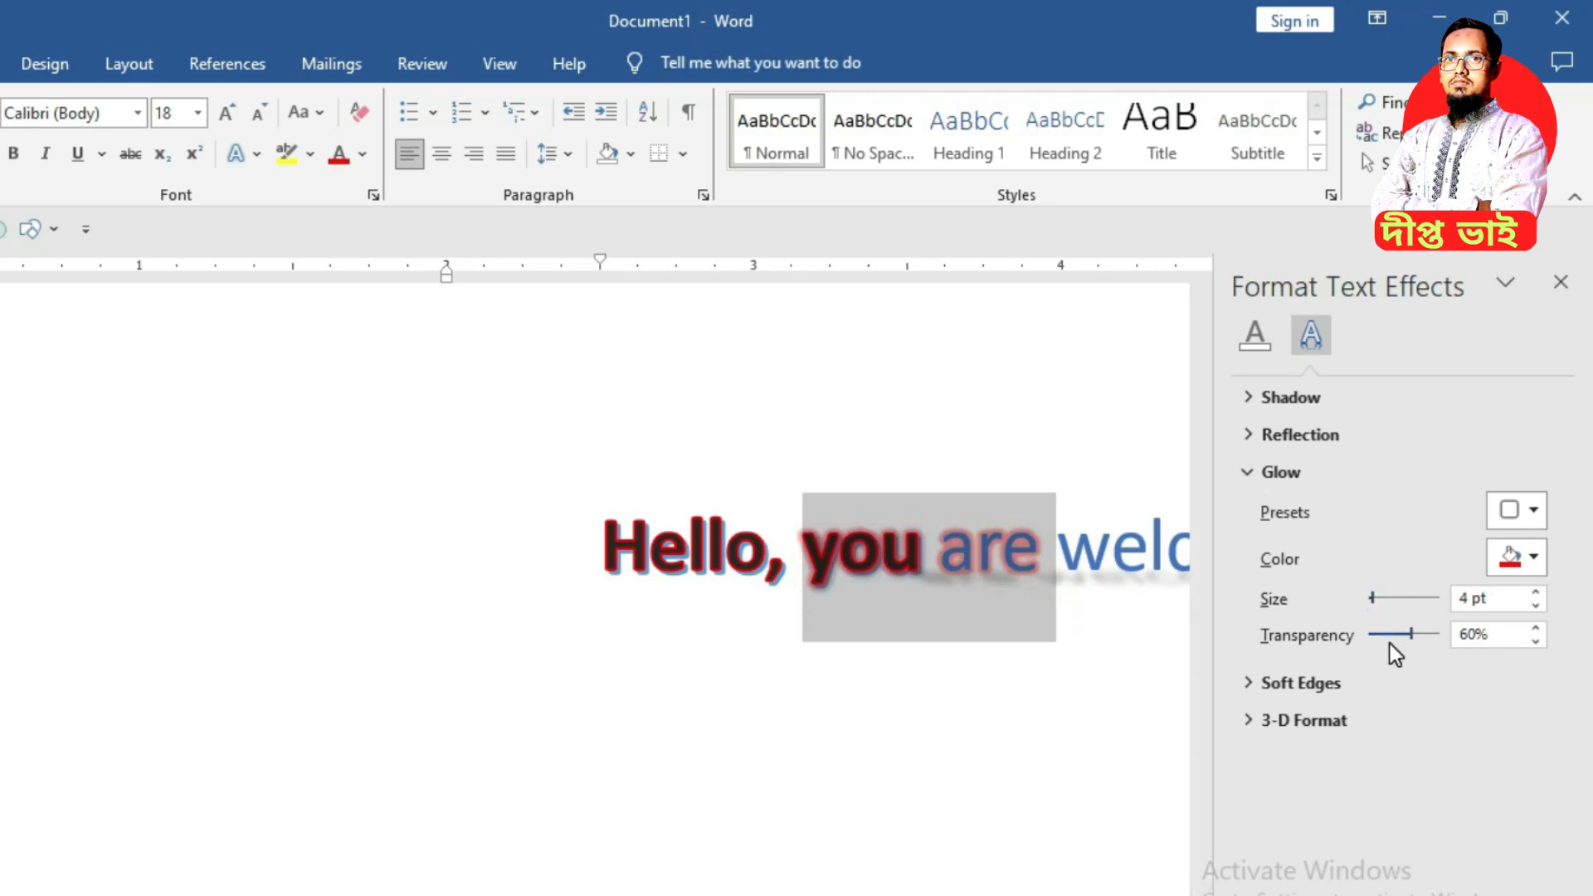
mouse_move(1411, 635)
mouse_down()
mouse_move(1382, 634)
mouse_move(1427, 630)
mouse_move(1396, 633)
mouse_up()
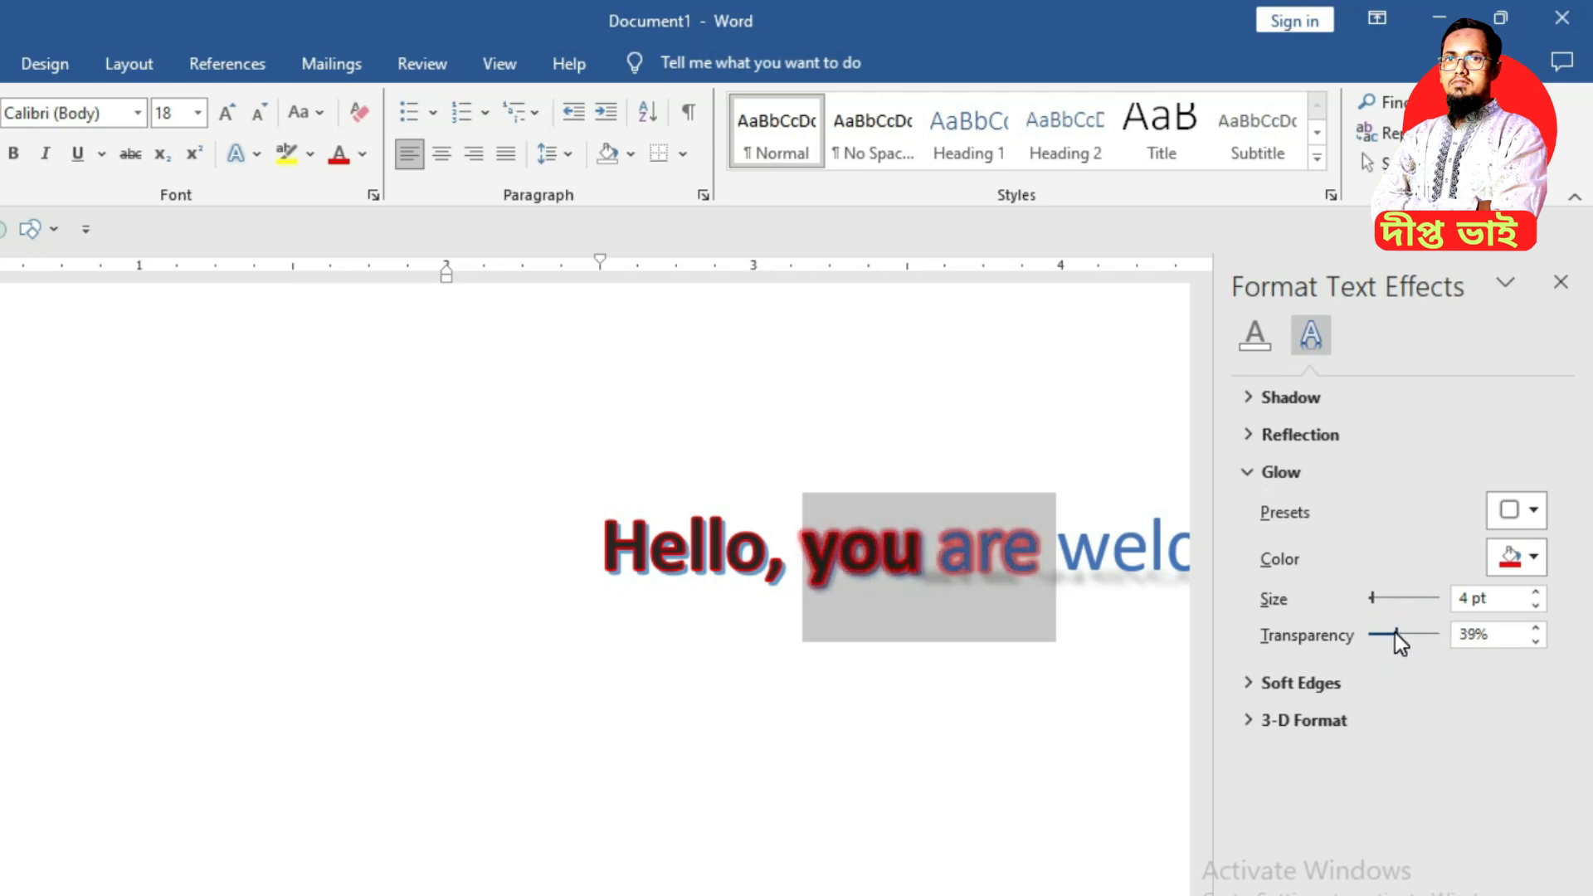
- Deselect the words "you are" and close the text effects formatting options
click(1064, 650)
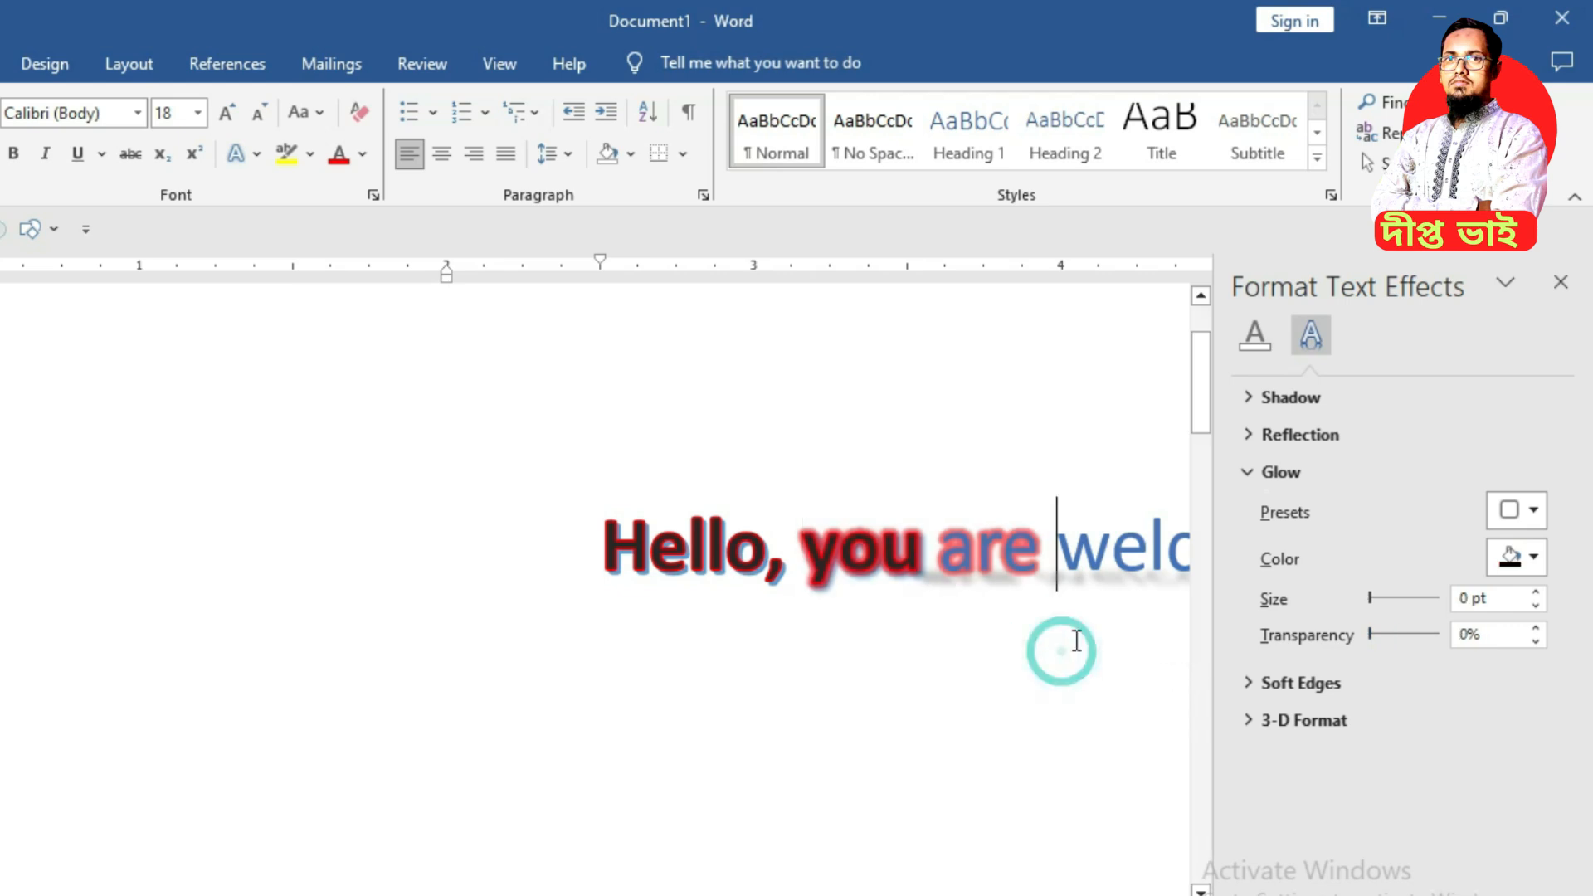
click(923, 600)
click(1561, 283)
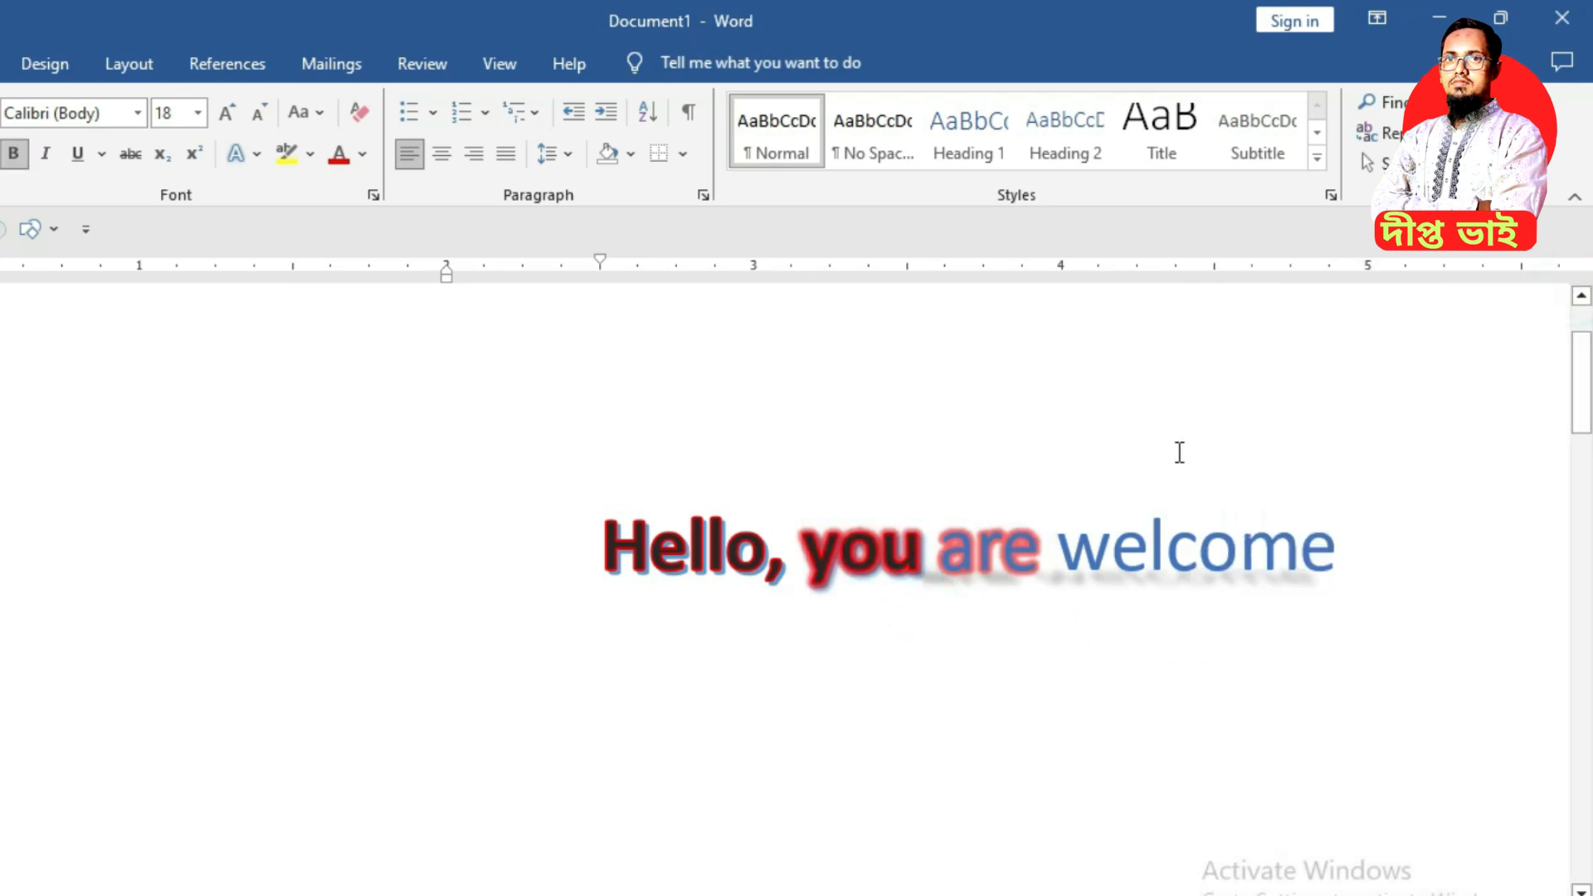
- Highlight the words "Hello, you" in yellow
drag(604, 554, 936, 554)
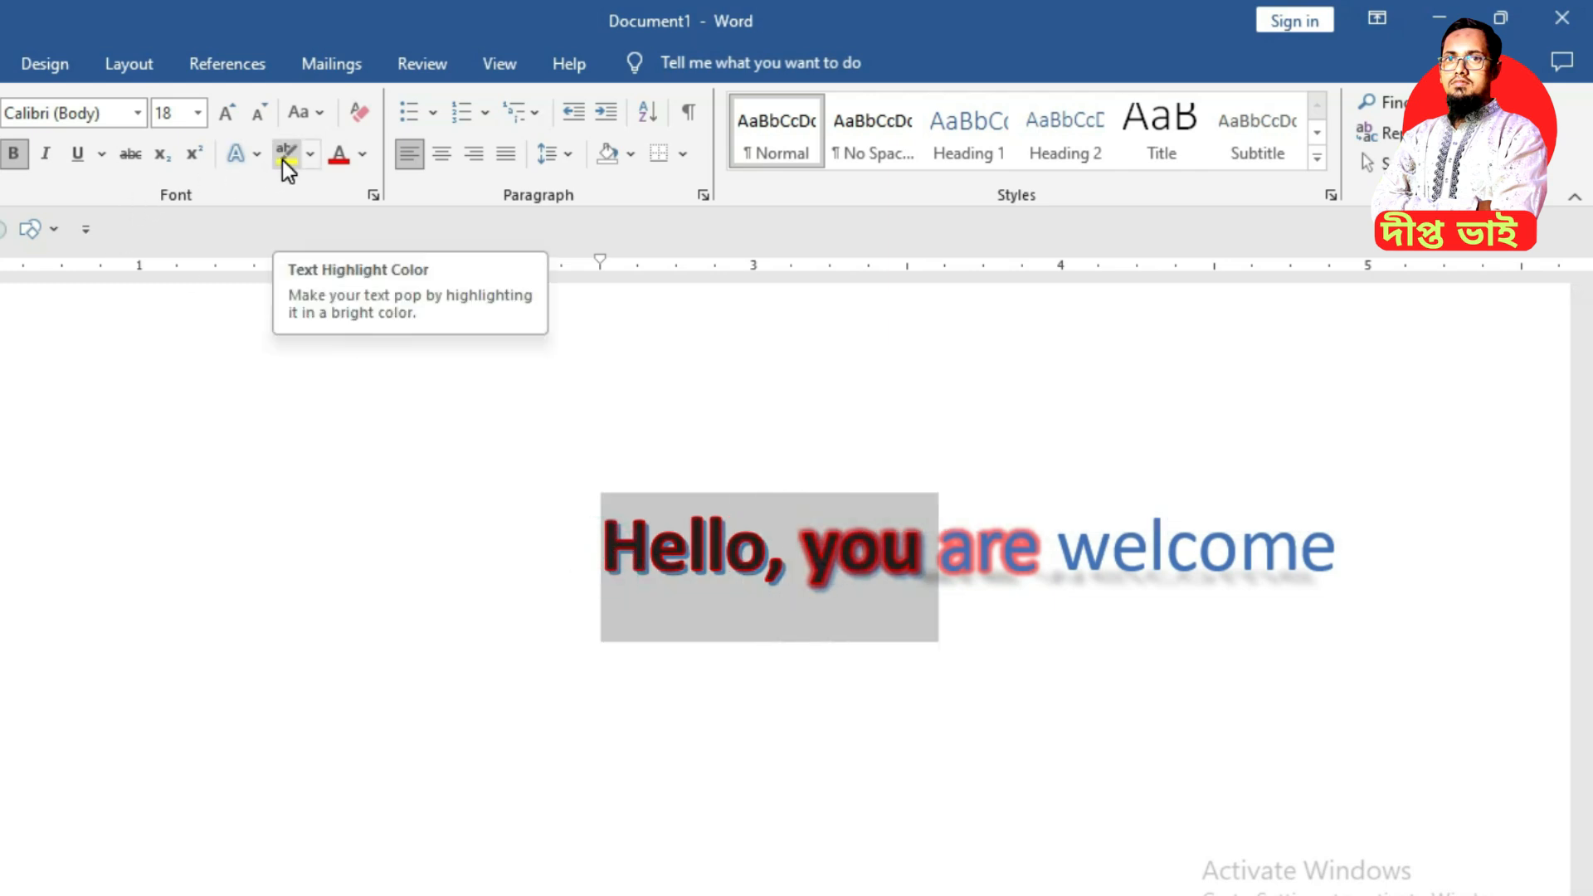
click(310, 156)
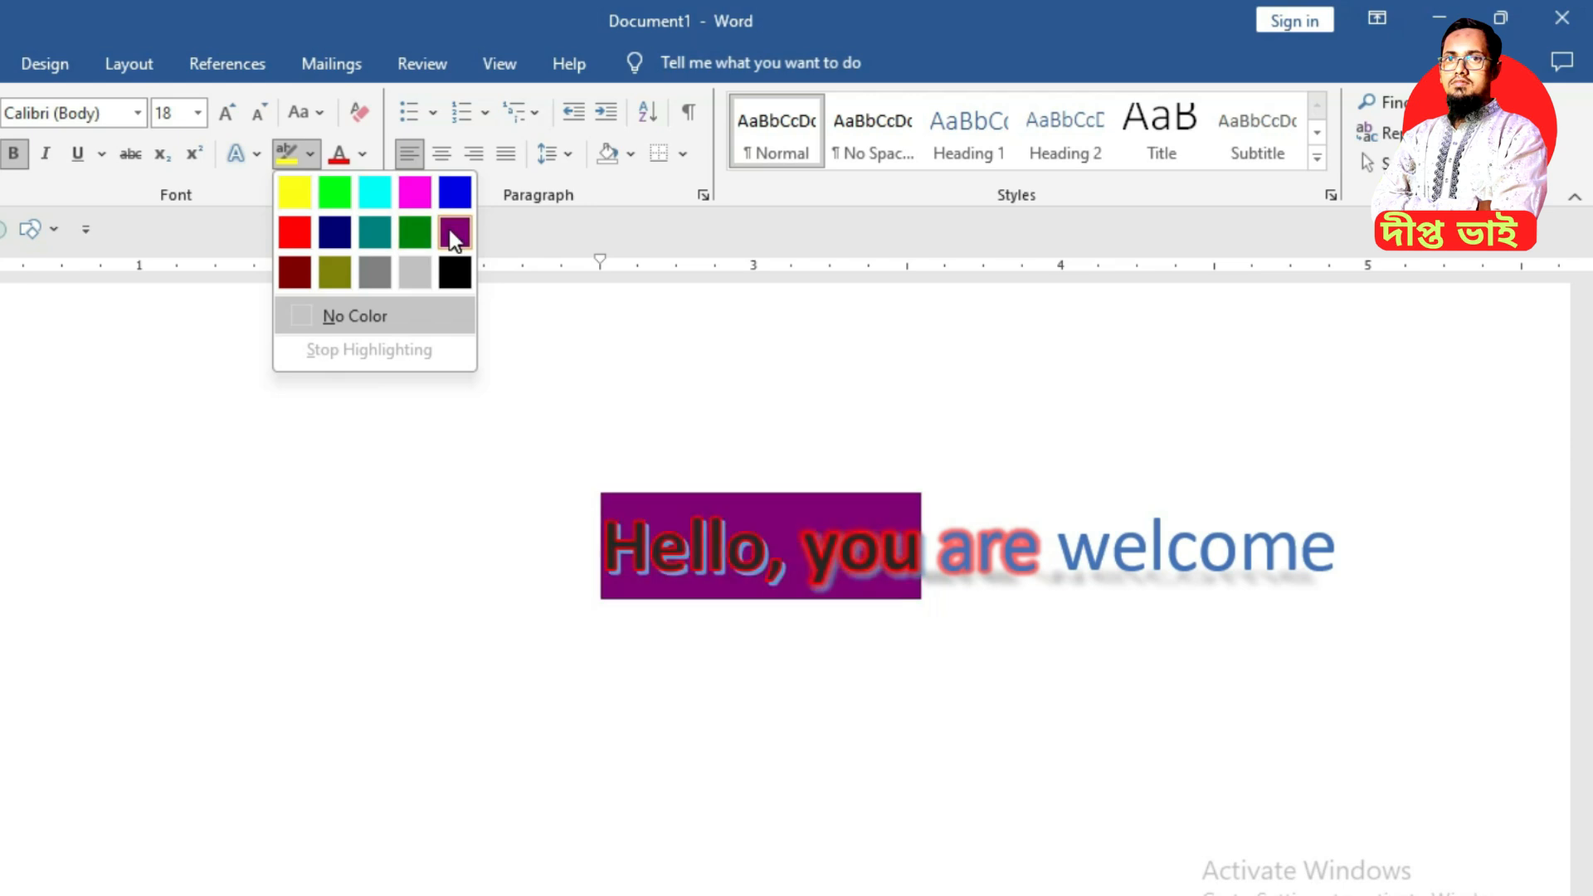
click(293, 191)
click(782, 551)
- Remove the highlight from the words "Hello, you" with the No Color option
drag(611, 548, 883, 556)
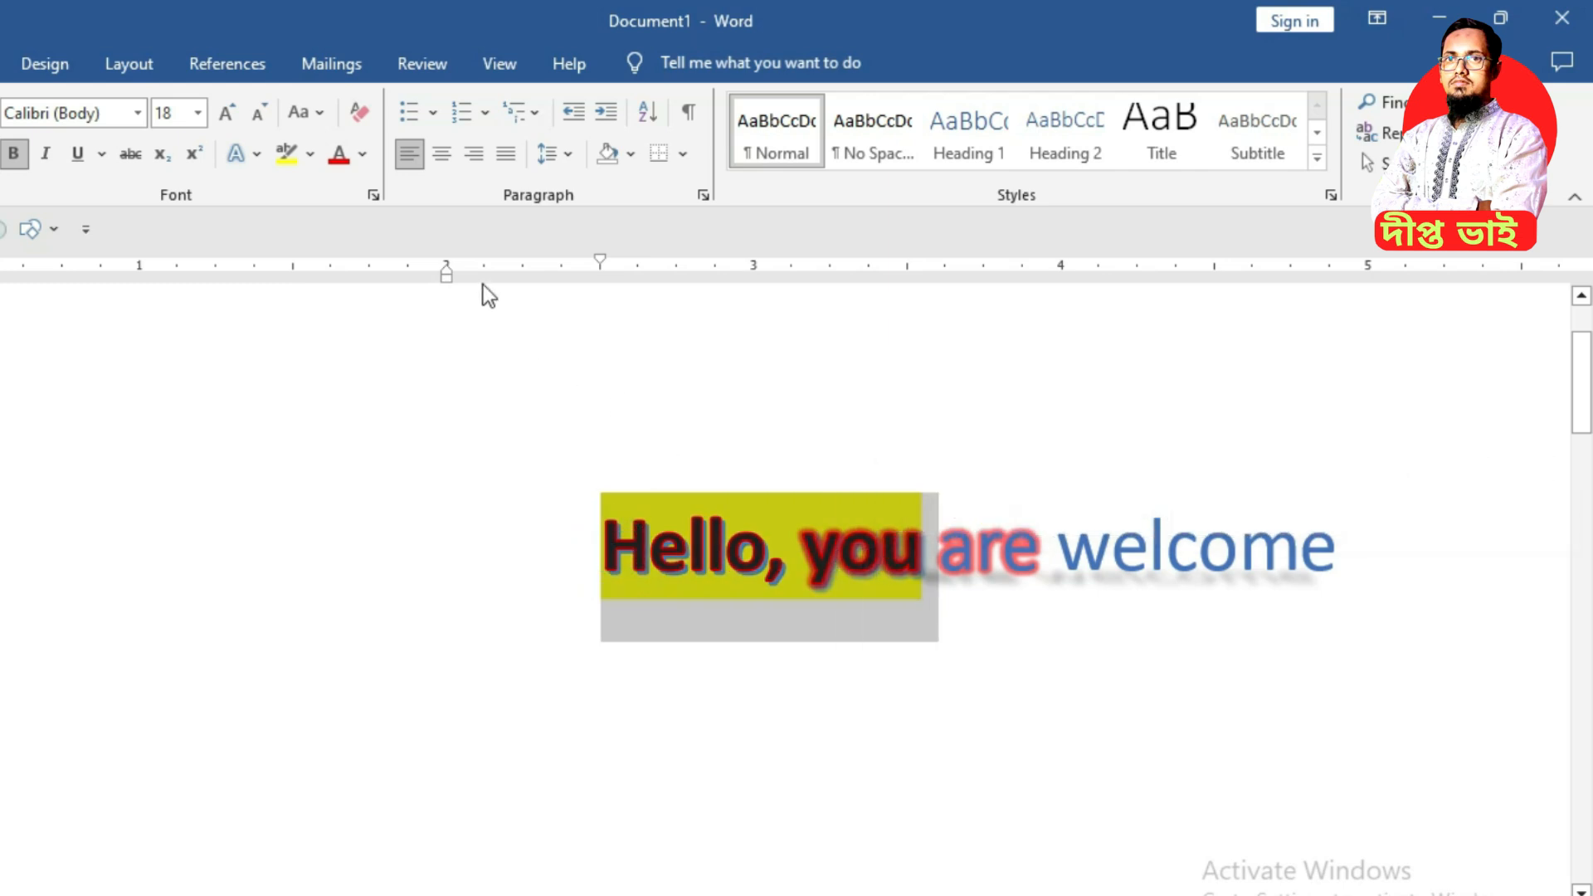
click(312, 160)
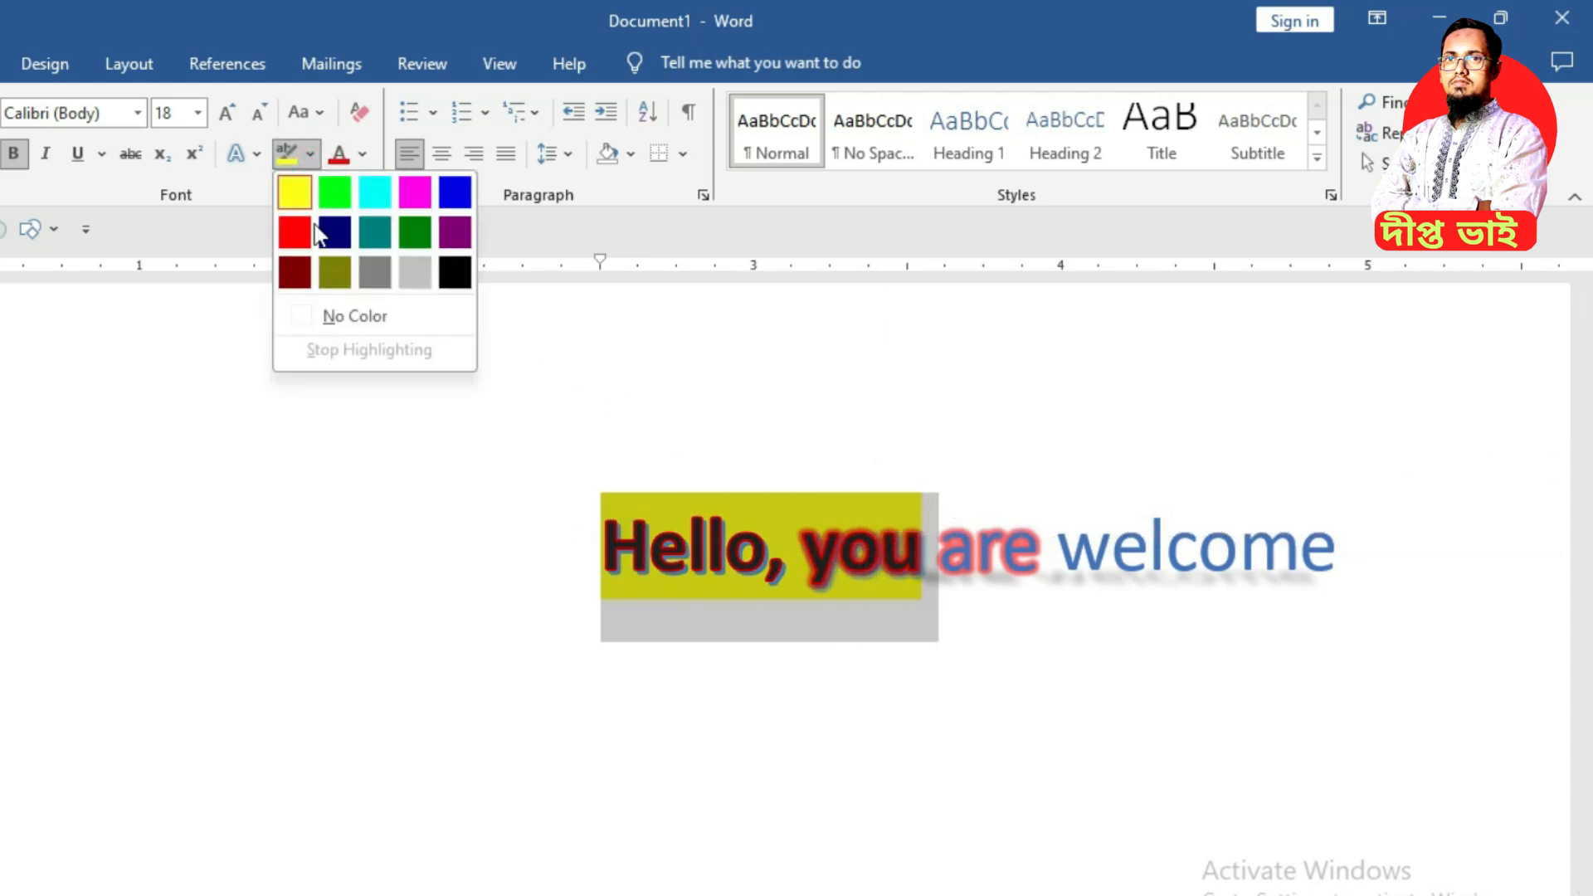
click(320, 309)
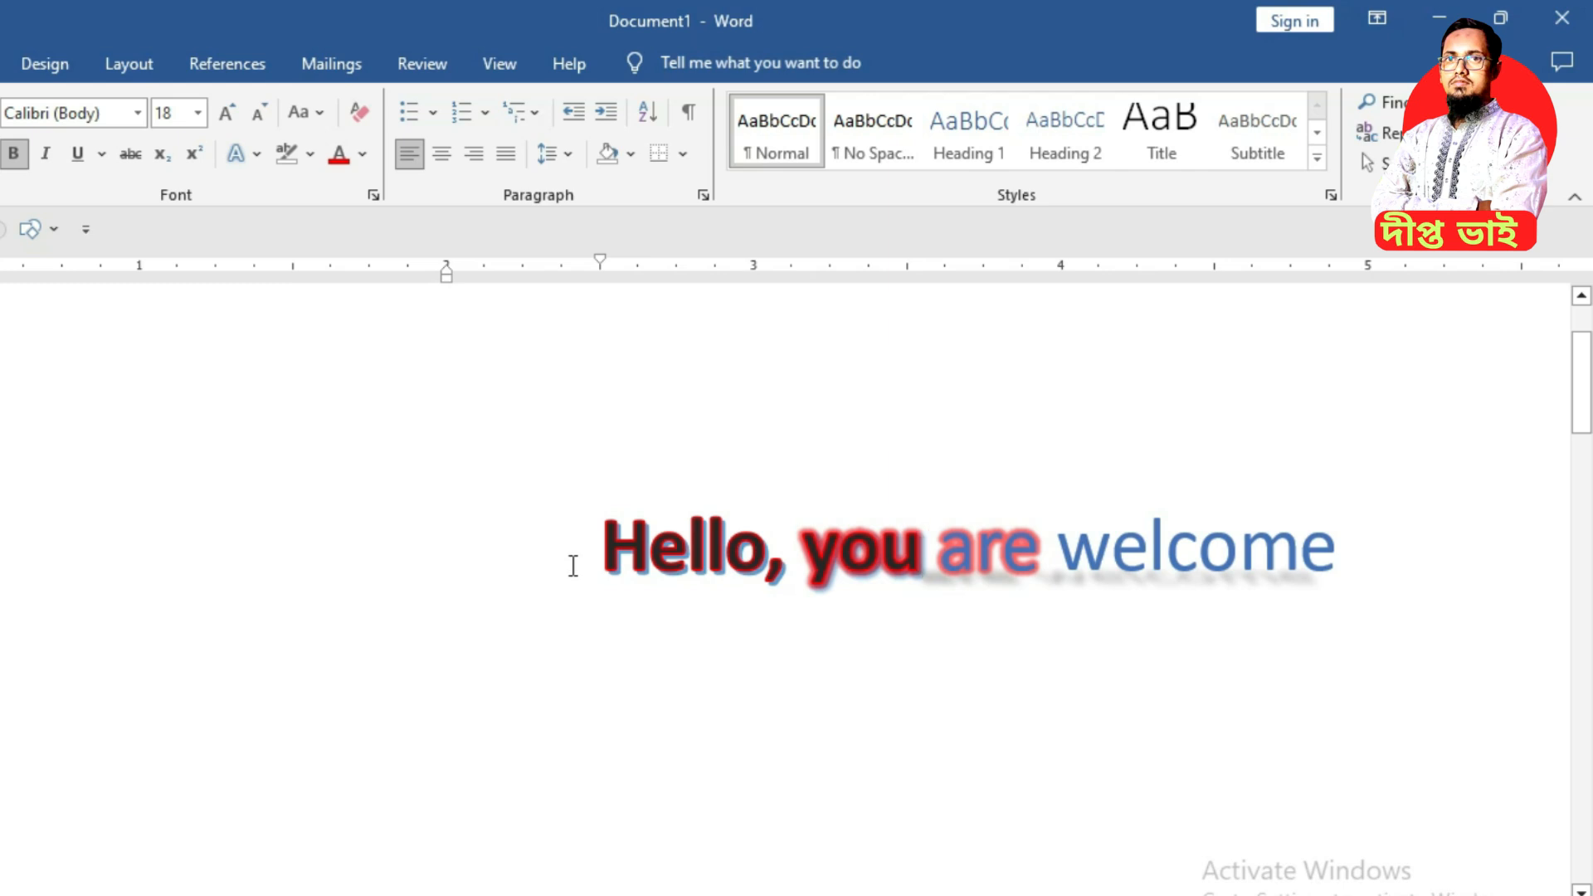